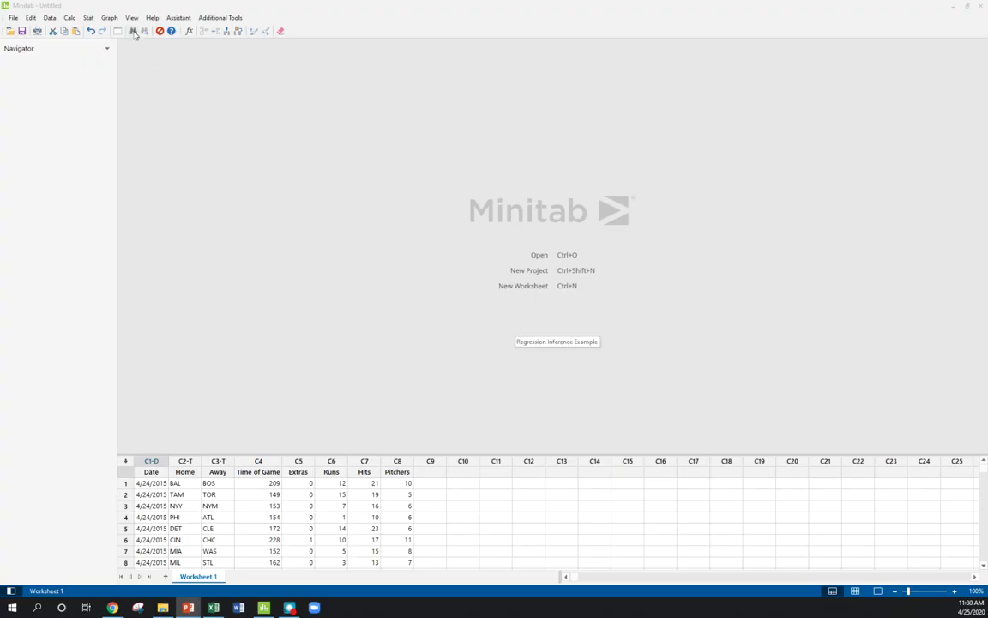
Set up a Minitab regression with Time of Game as response and Pitchers as continuous predictor
{"action": "left_click", "coordinate": [90, 20]}
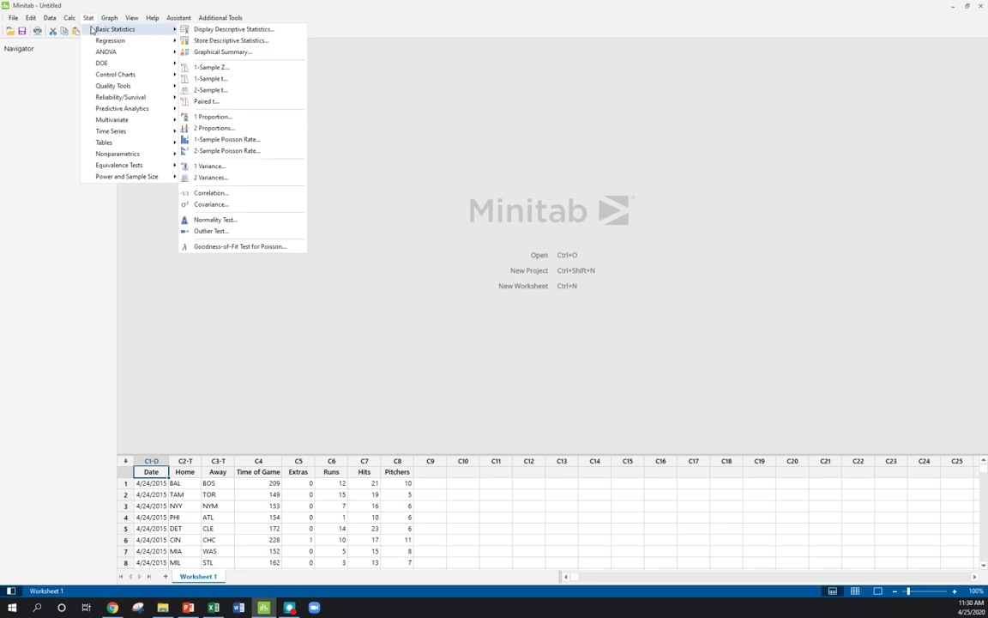
{"action": "mouse_move", "coordinate": [97, 43]}
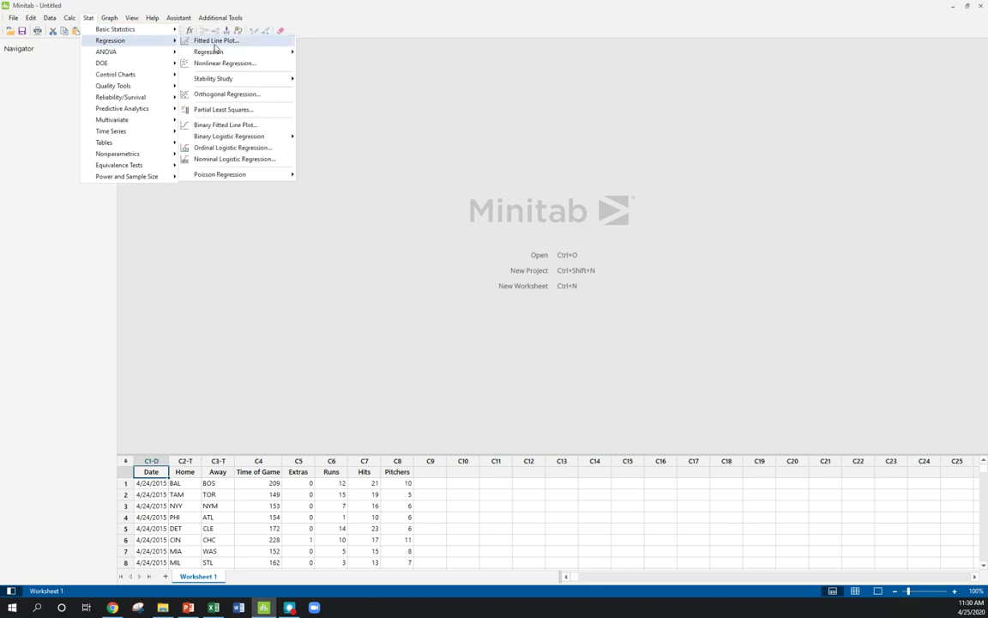
{"action": "mouse_move", "coordinate": [247, 51]}
{"action": "left_click", "coordinate": [320, 52]}
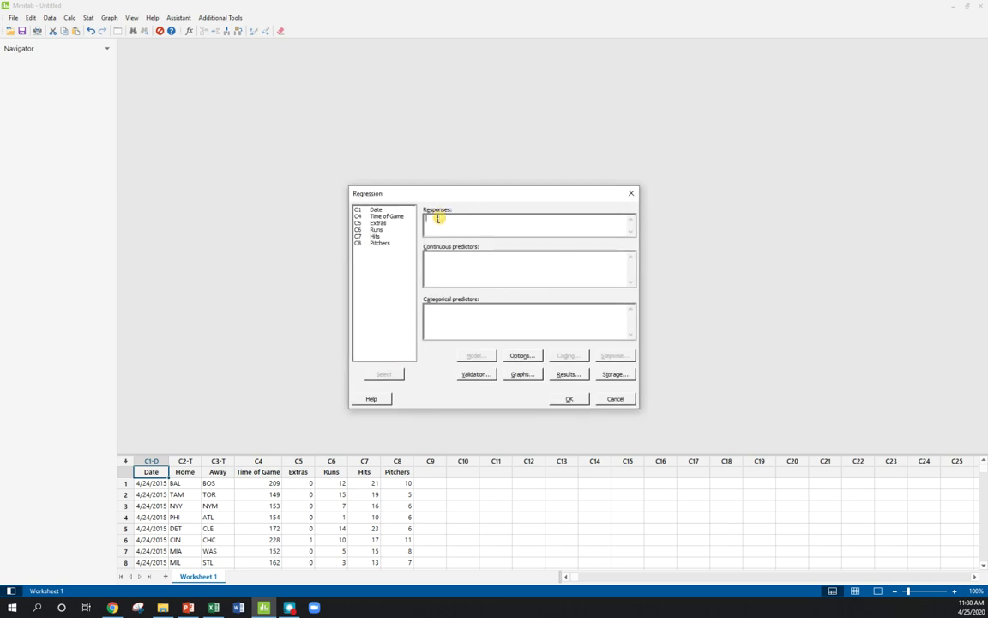
{"action": "left_click", "coordinate": [399, 217]}
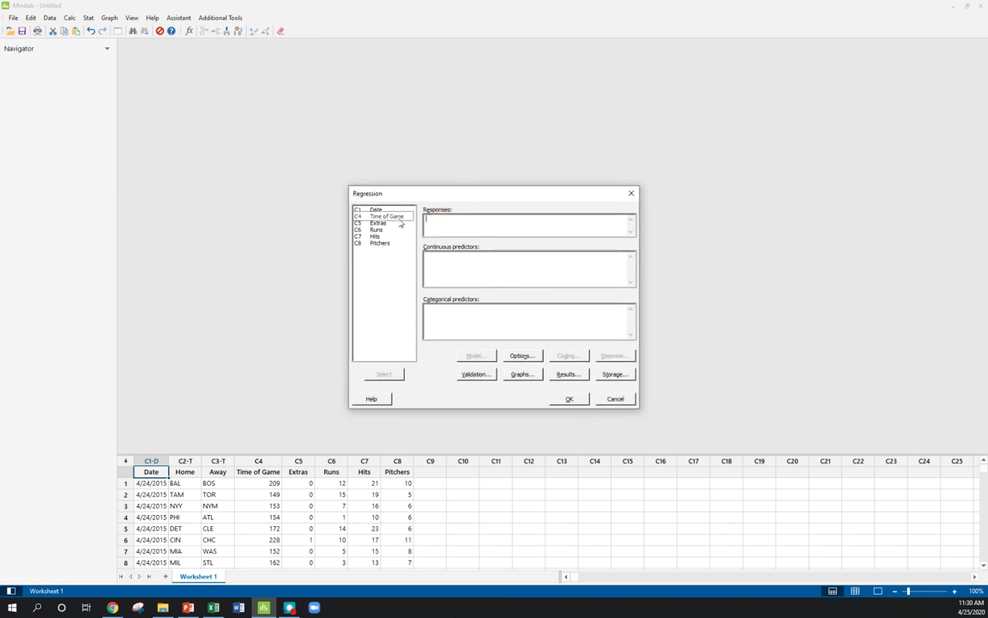
{"action": "double_click", "coordinate": [399, 219]}
{"action": "left_click", "coordinate": [439, 258]}
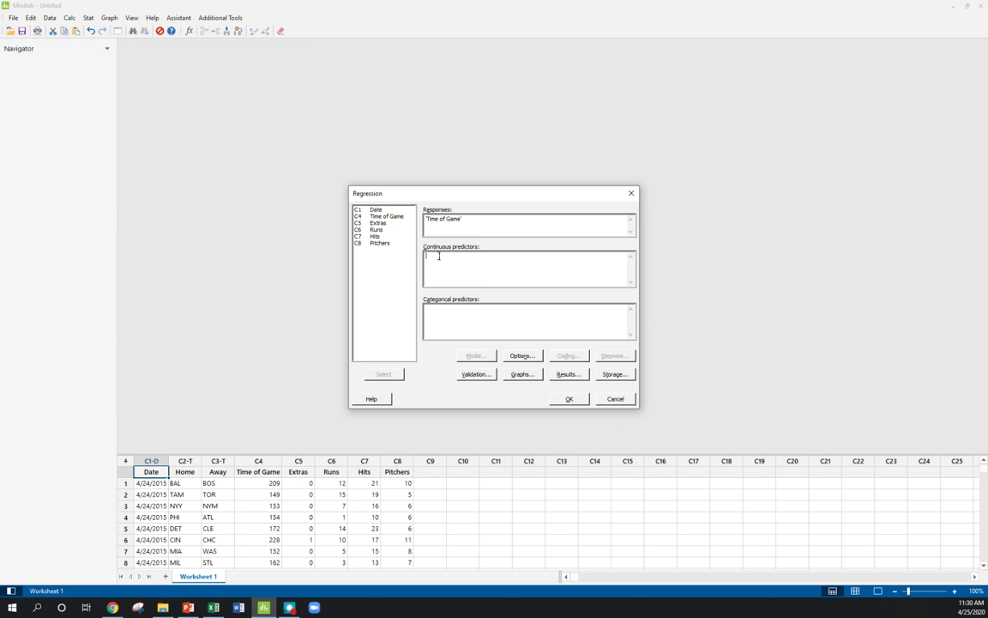
{"action": "double_click", "coordinate": [398, 244]}
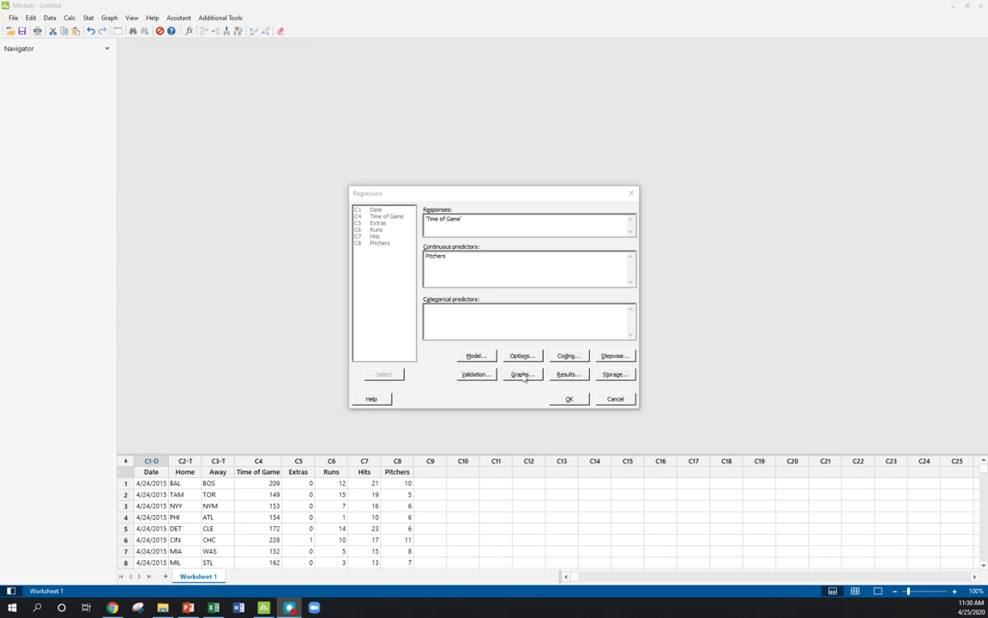
Choose the four-in-one residual plots and run the regression
{"action": "left_click", "coordinate": [524, 375]}
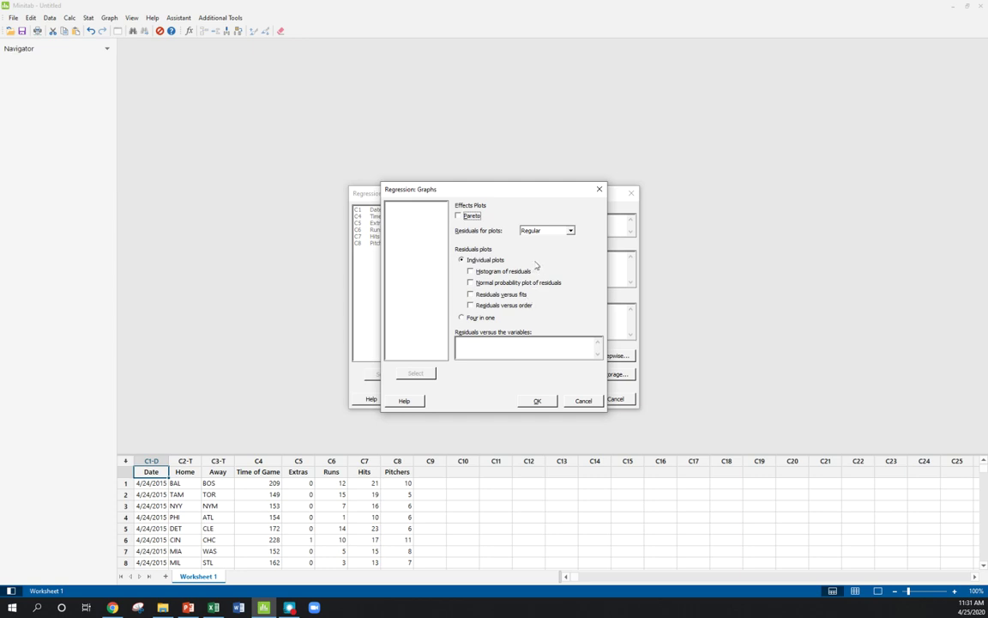
{"action": "left_click", "coordinate": [479, 320]}
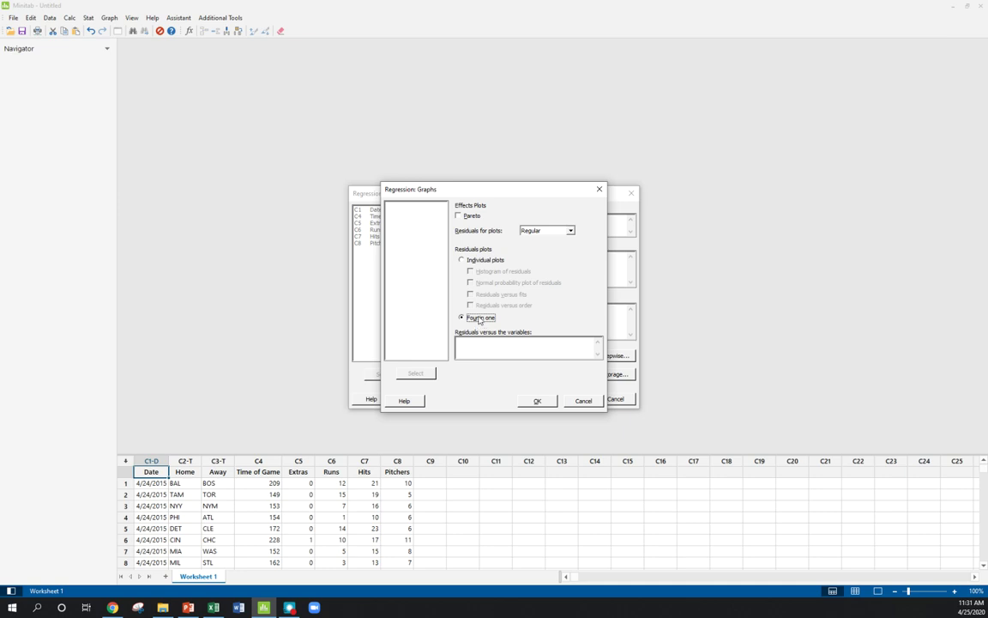
{"action": "left_click", "coordinate": [537, 400]}
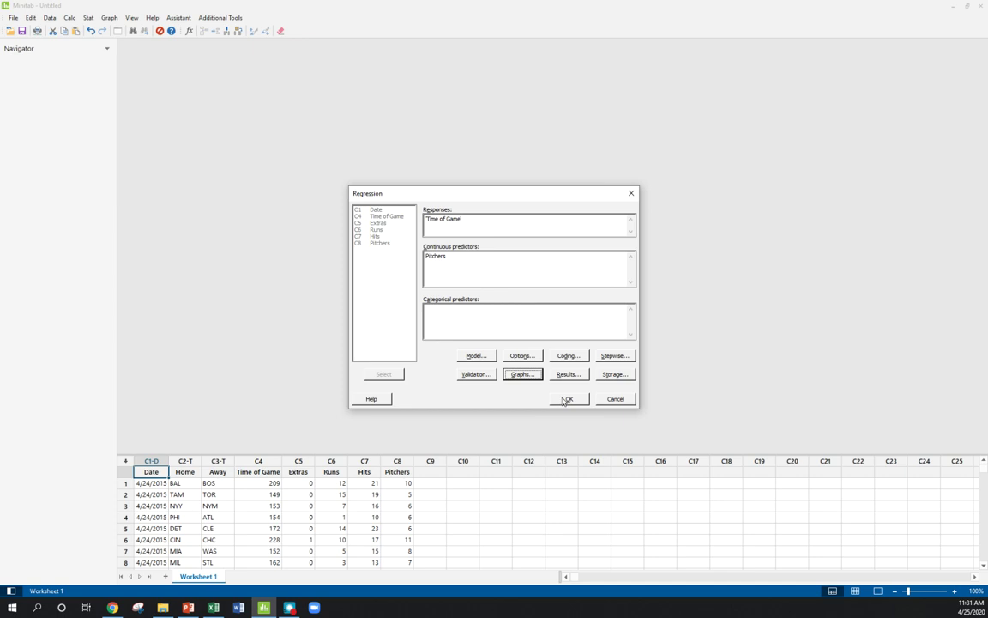
{"action": "left_click", "coordinate": [566, 399]}
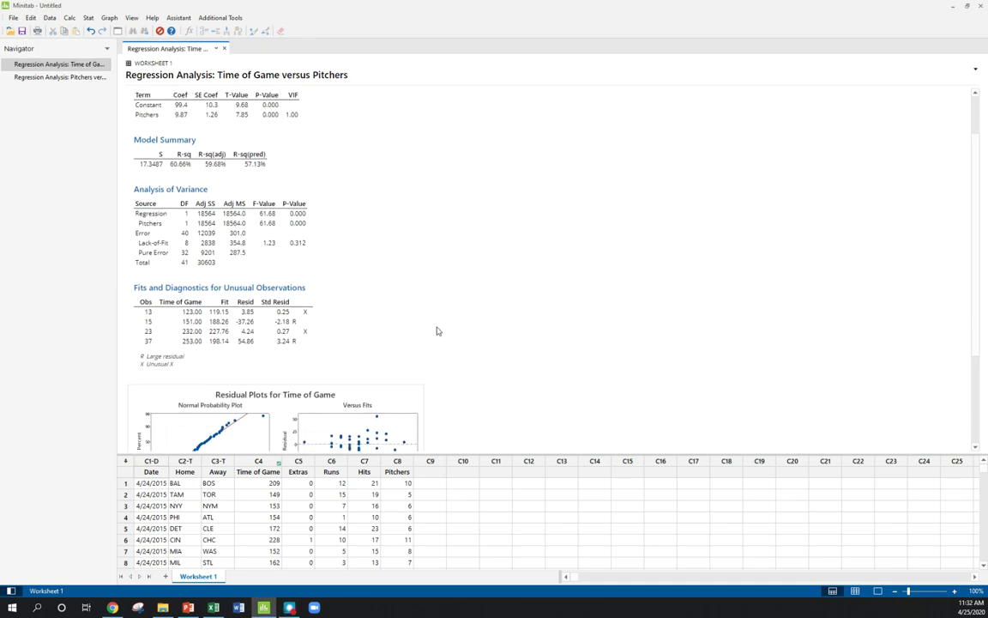
Compare the Pitchers-on-Time and Time-on-Pitchers outputs in the Session window, then scroll to the residual plots
{"action": "scroll", "coordinate": [463, 386], "scroll_direction": "up", "scroll_amount": 2}
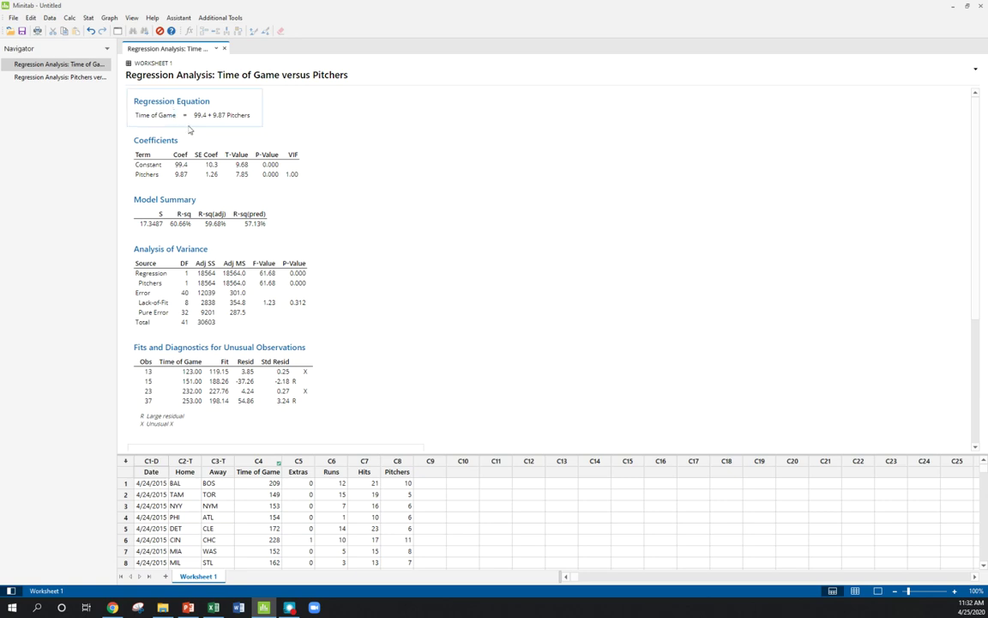
{"action": "left_click", "coordinate": [215, 153]}
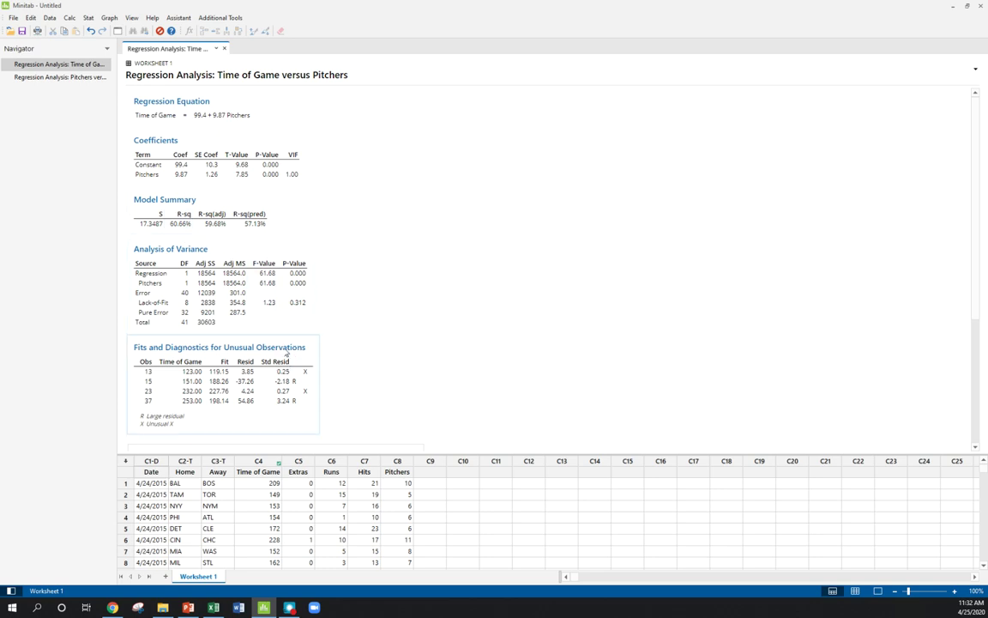
{"action": "left_click", "coordinate": [73, 78]}
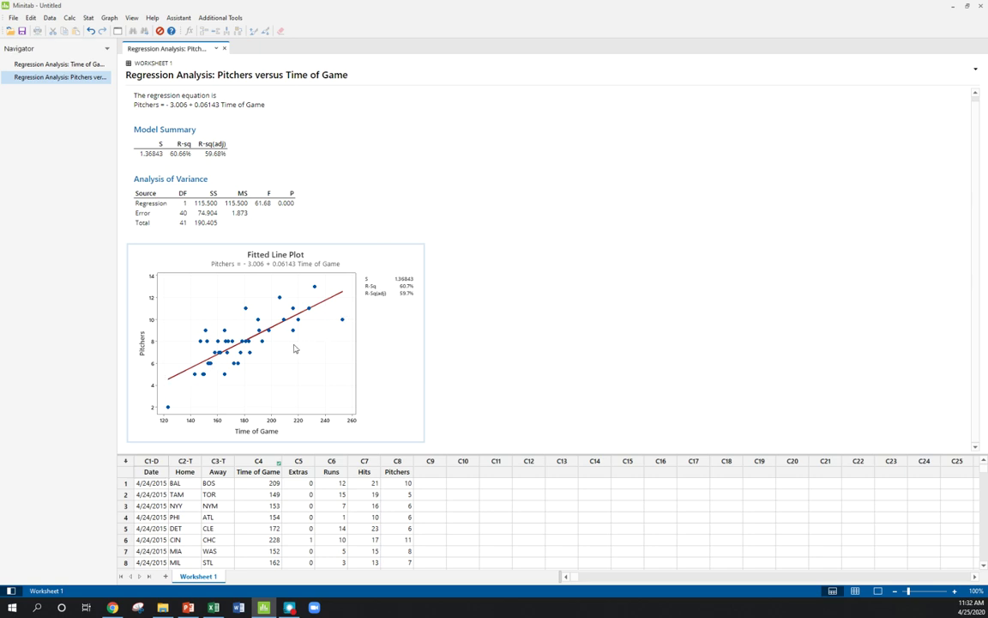
{"action": "left_click", "coordinate": [55, 64]}
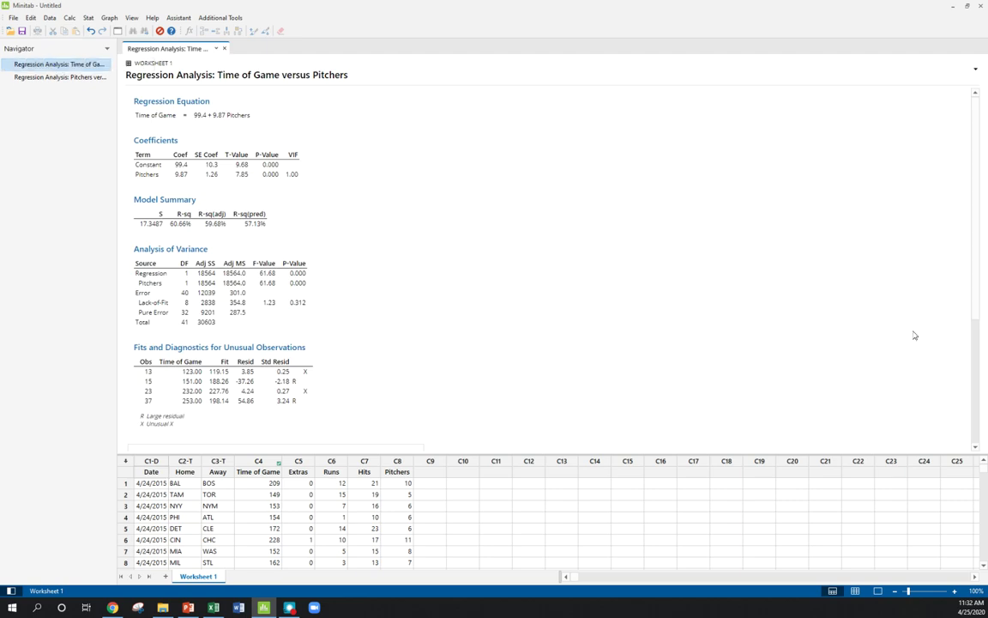
{"action": "key", "text": "alt+Tab"}
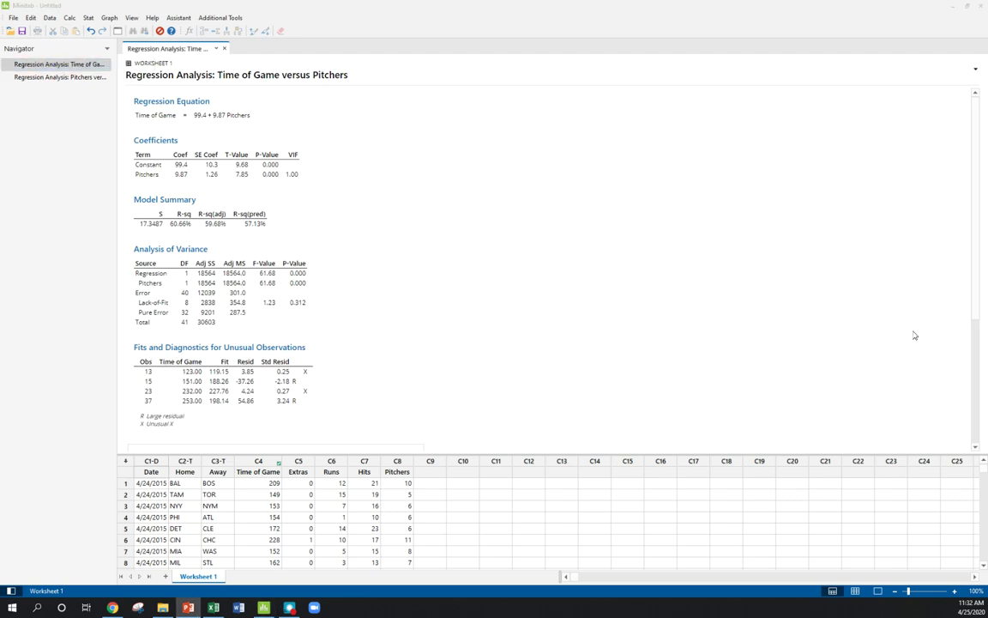
{"action": "left_click", "coordinate": [408, 352]}
{"action": "scroll", "coordinate": [434, 357], "scroll_direction": "down", "scroll_amount": 5}
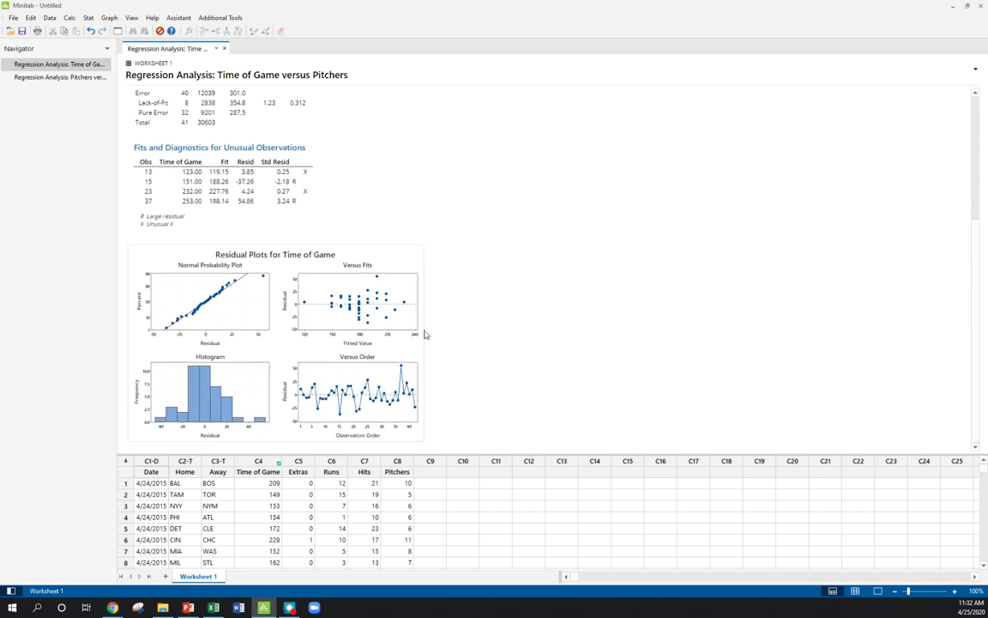
{"action": "double_click", "coordinate": [330, 348]}
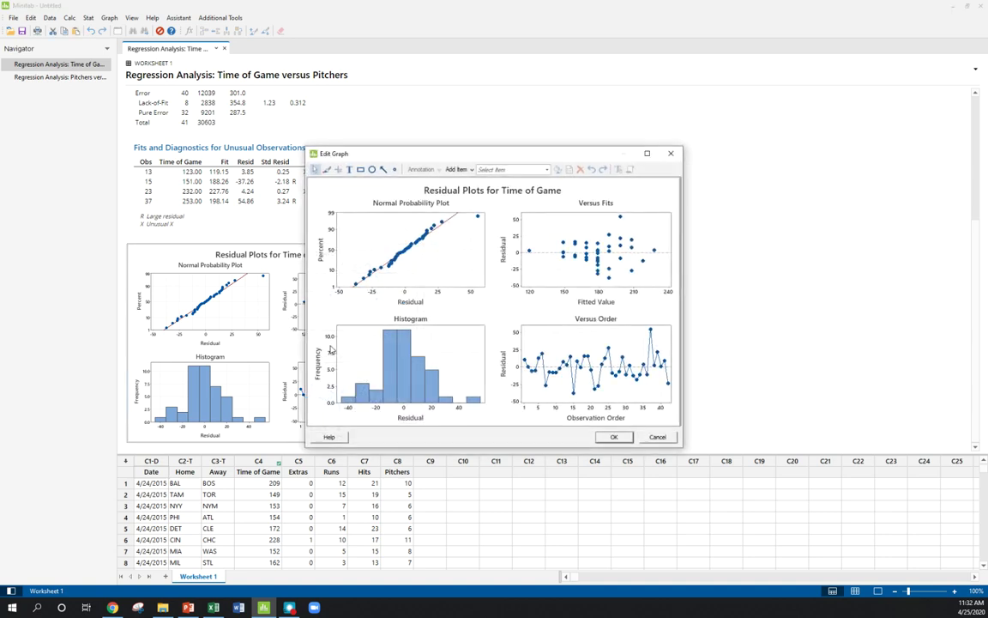
{"action": "left_click", "coordinate": [647, 153]}
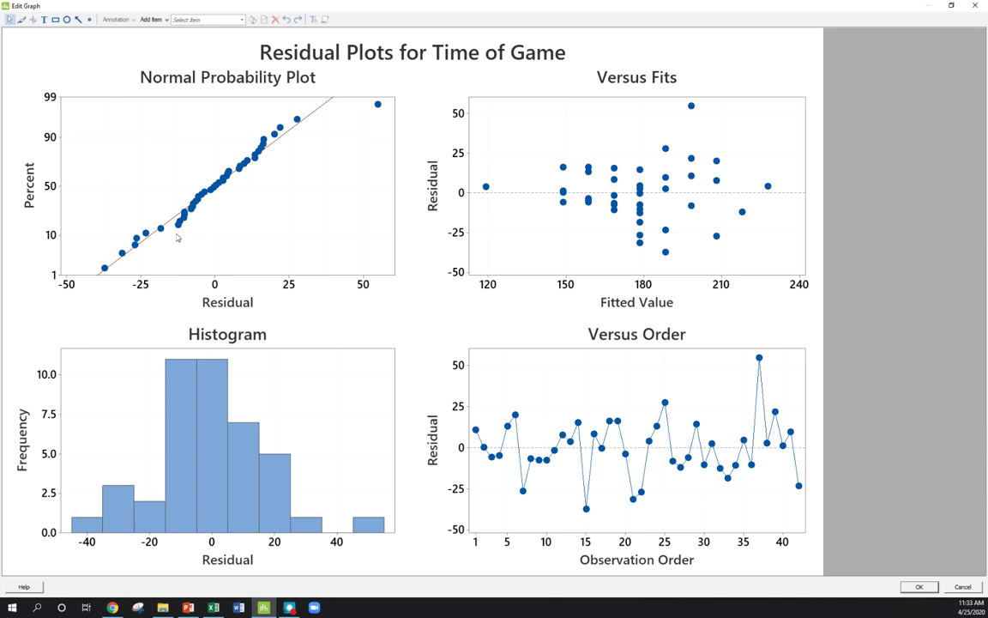
{"action": "mouse_move", "coordinate": [183, 231]}
{"action": "left_click", "coordinate": [512, 177]}
{"action": "left_click", "coordinate": [970, 588]}
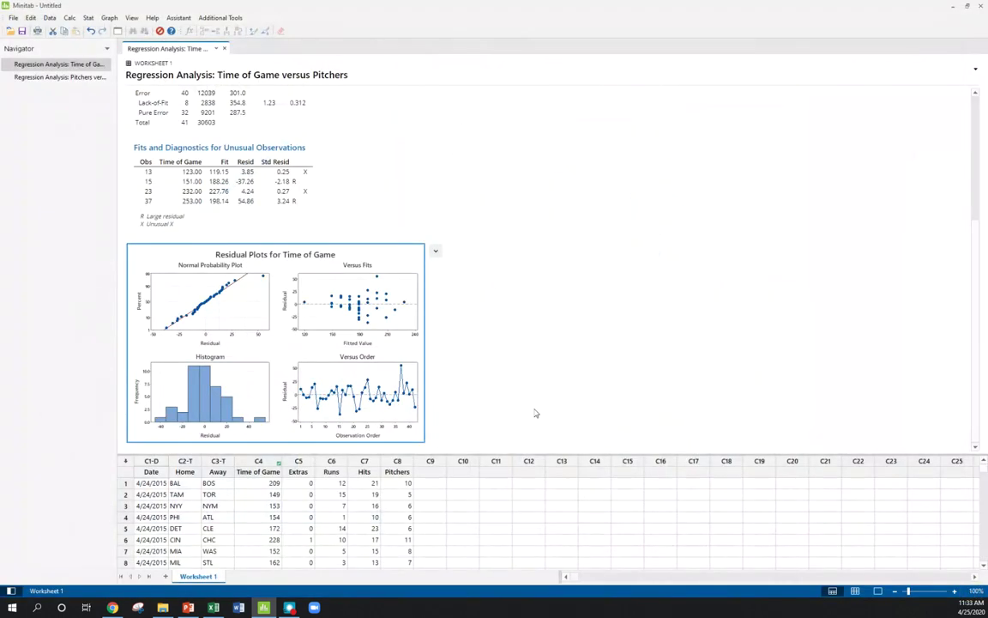
{"action": "scroll", "coordinate": [495, 377], "scroll_direction": "up", "scroll_amount": 1}
{"action": "scroll", "coordinate": [494, 384], "scroll_direction": "up", "scroll_amount": 2}
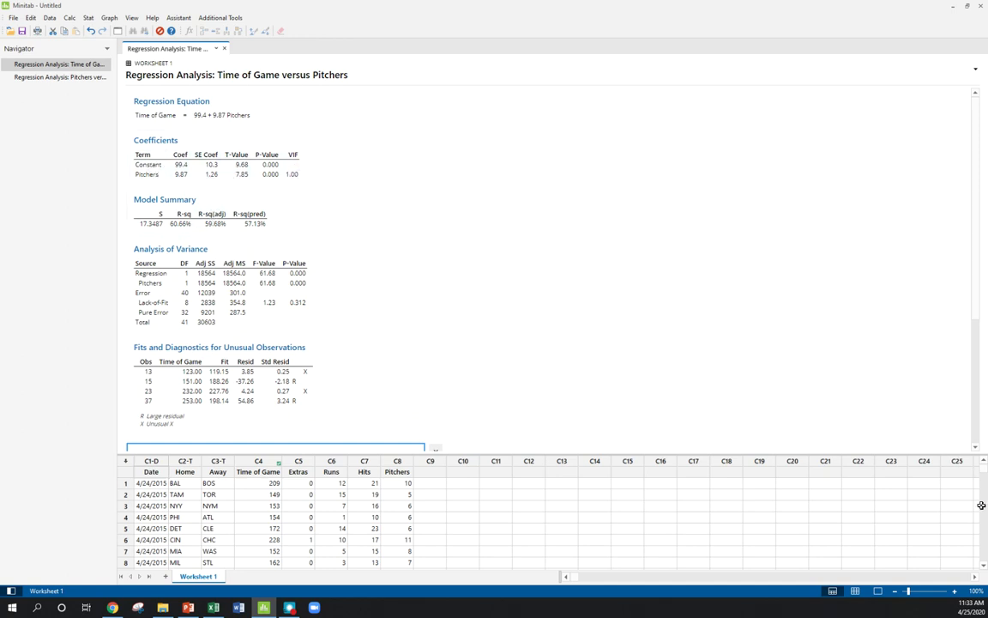
{"action": "key", "text": "super+shift+q"}
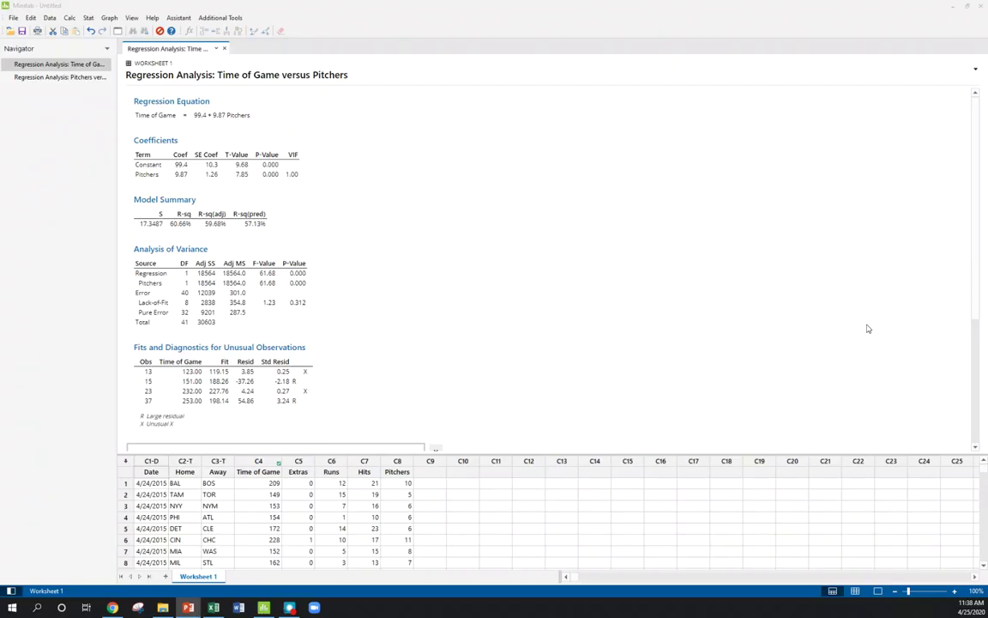
Bring the Excel workbook forward and go to the ANOVA table on Sheet1
{"action": "left_click", "coordinate": [214, 607]}
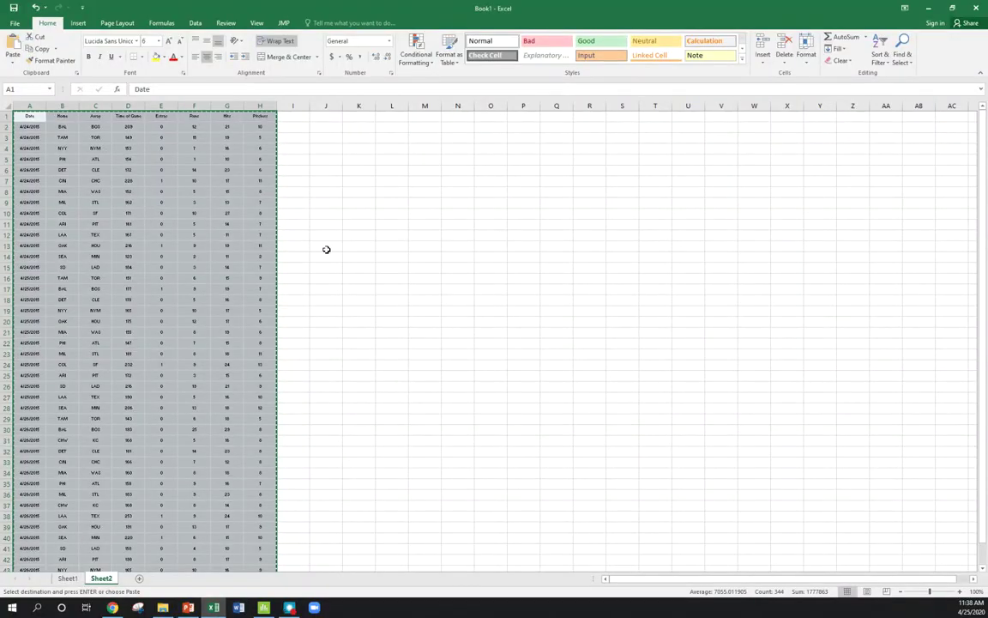
{"action": "left_click", "coordinate": [67, 578]}
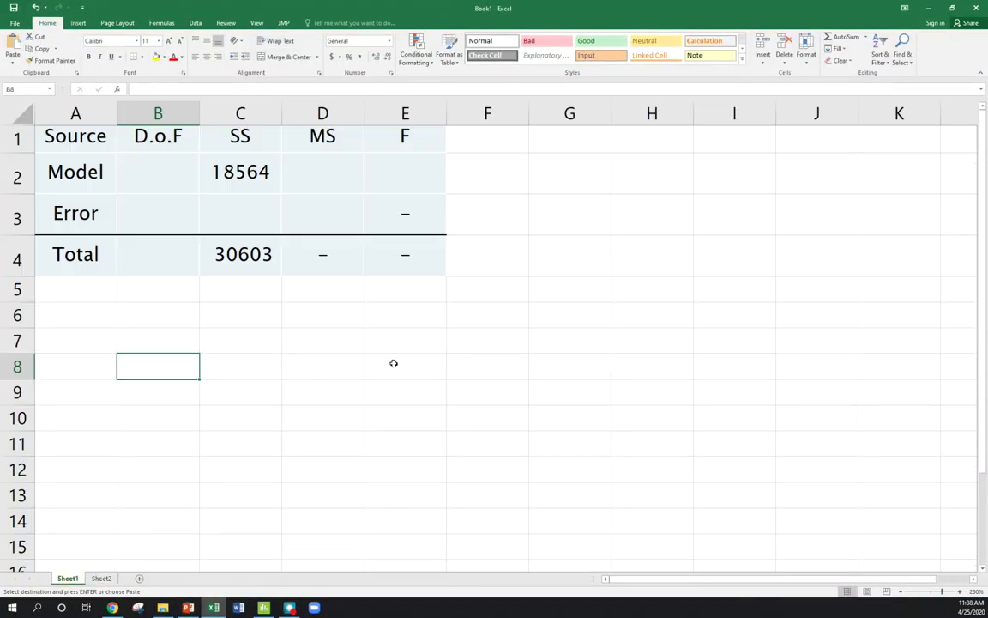
{"action": "left_click", "coordinate": [337, 386]}
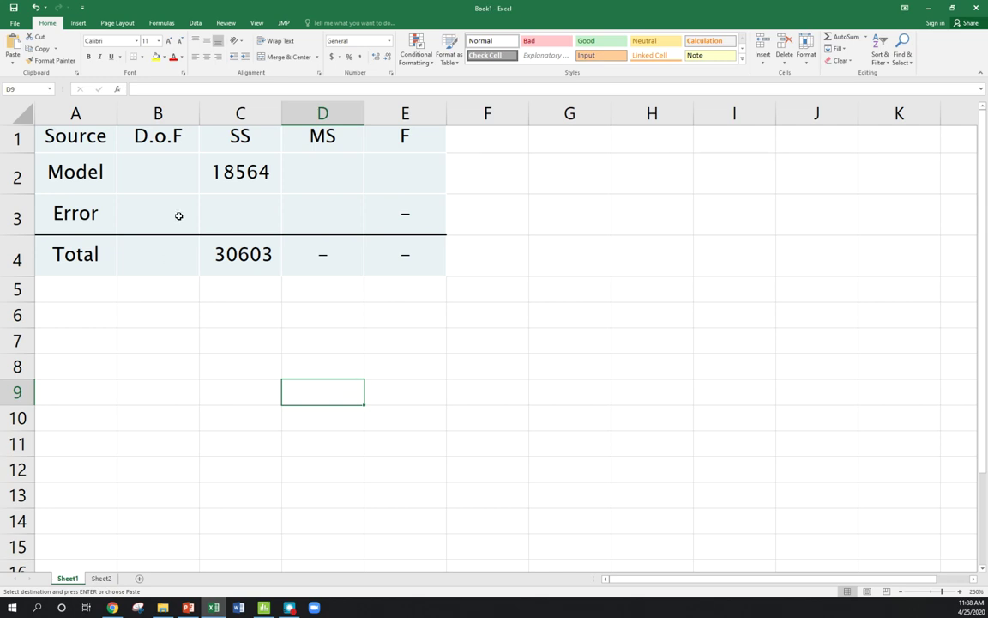
{"action": "left_click", "coordinate": [165, 250]}
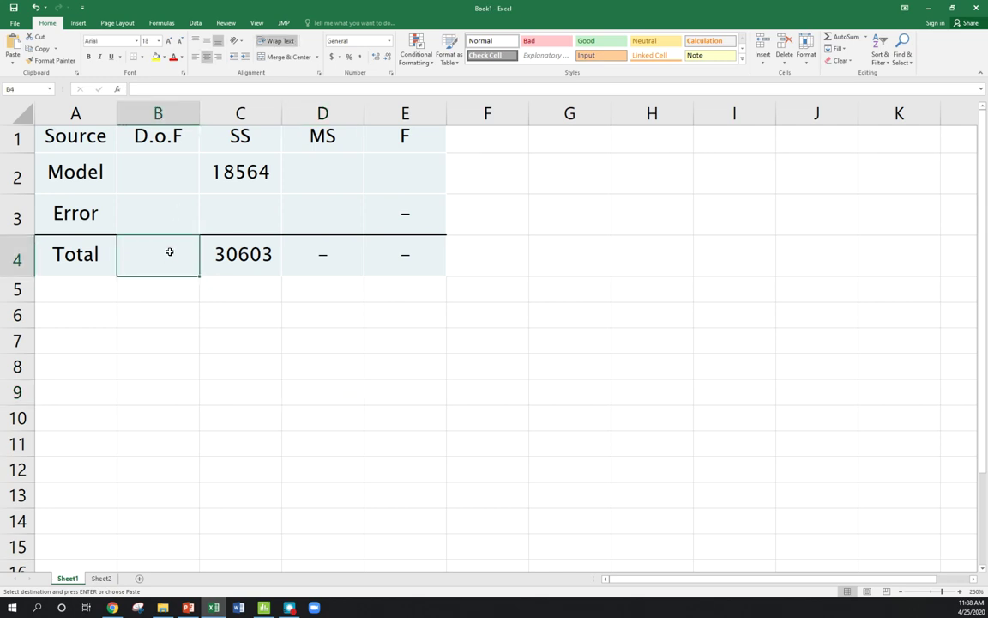
{"action": "left_click", "coordinate": [160, 315]}
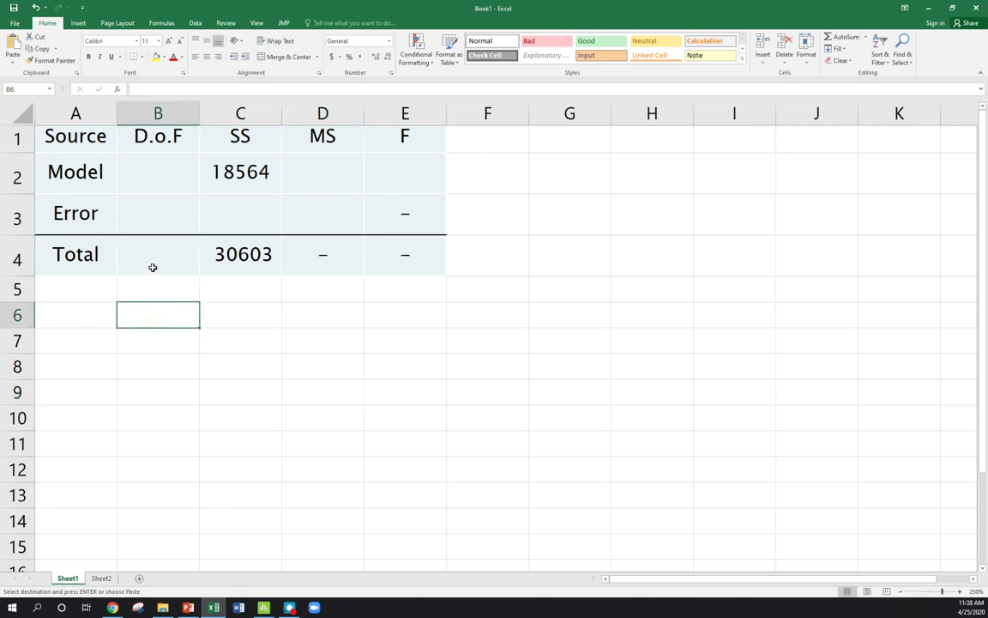
{"action": "left_click", "coordinate": [163, 268]}
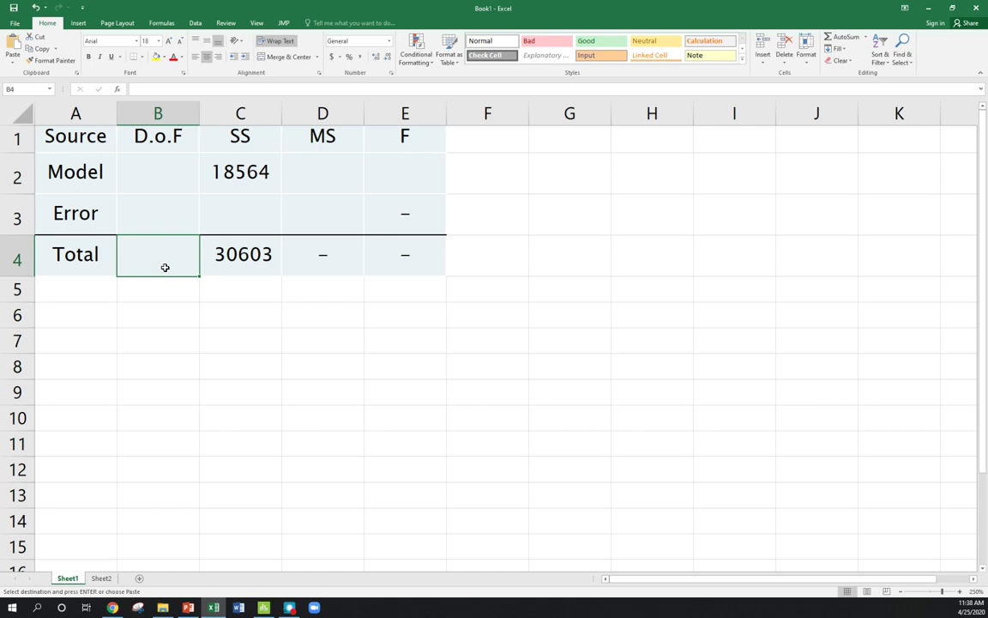
{"action": "left_click", "coordinate": [72, 321]}
{"action": "key", "text": "Escape"}
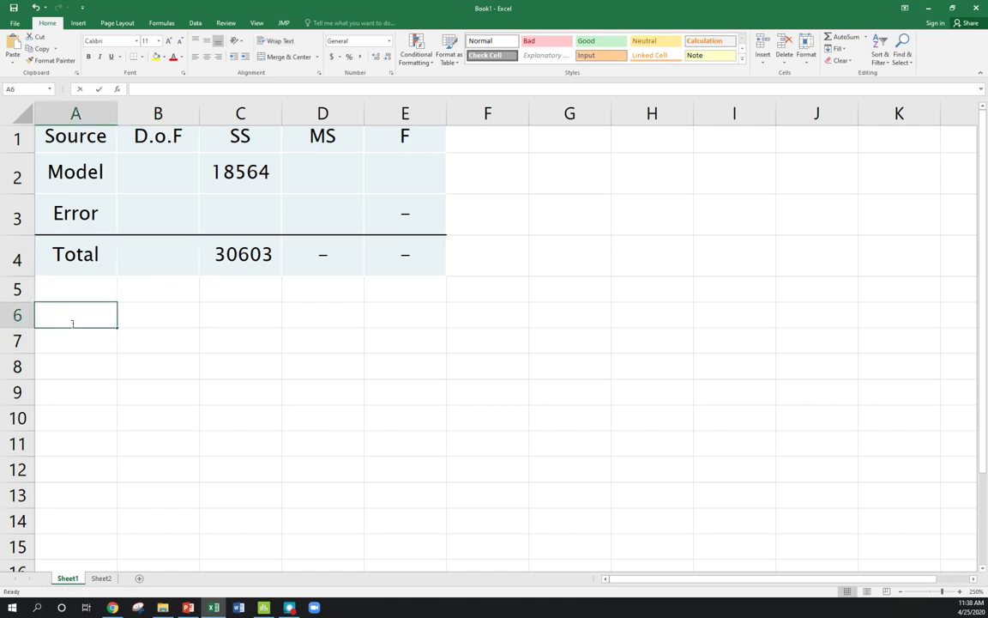
Label A6 as 'n' and enter the sample size 42 in B6
{"action": "type", "text": "n"}
{"action": "key", "text": "Return"}
{"action": "key", "text": "Right"}
{"action": "key", "text": "Up"}
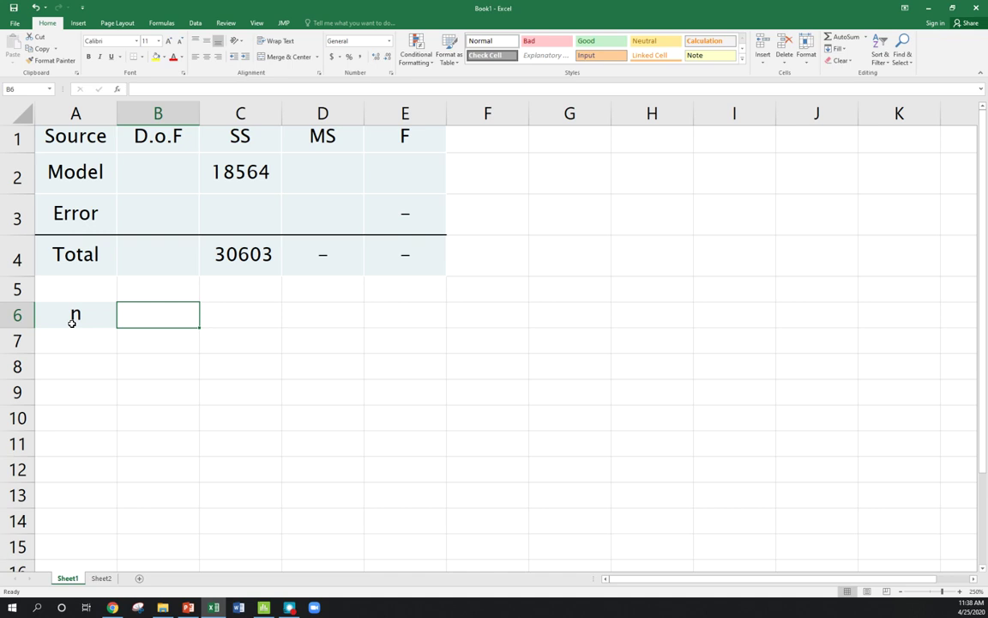
{"action": "type", "text": "42"}
{"action": "key", "text": "Return"}
Set the Total degrees of freedom in B4 to =B6-1, giving 41
{"action": "key", "text": "Up"}
{"action": "key", "text": "Up"}
{"action": "key", "text": "Up"}
{"action": "key", "text": "Up"}
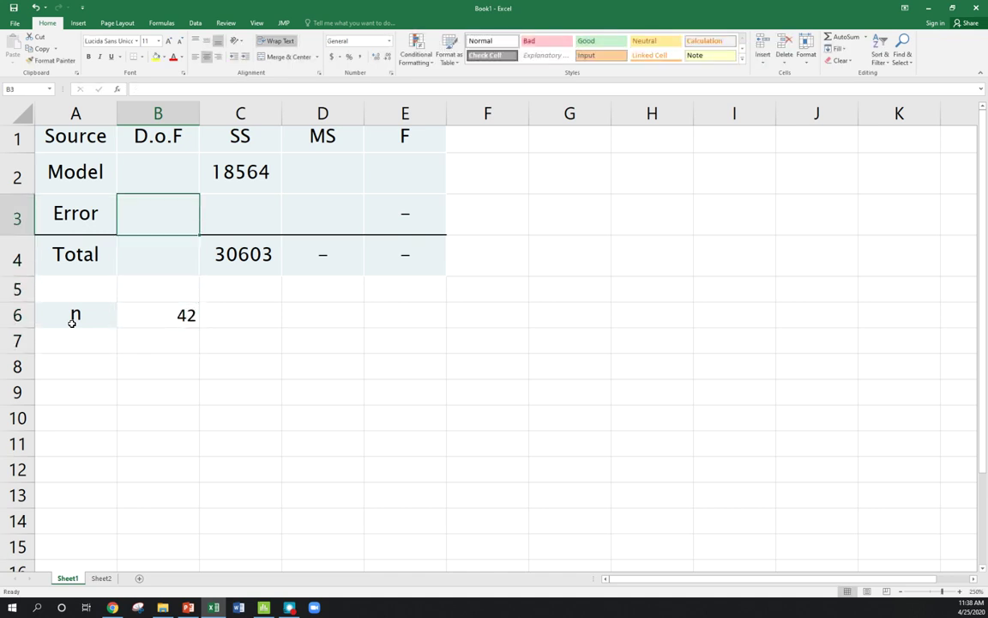
{"action": "key", "text": "Down"}
{"action": "type", "text": "="}
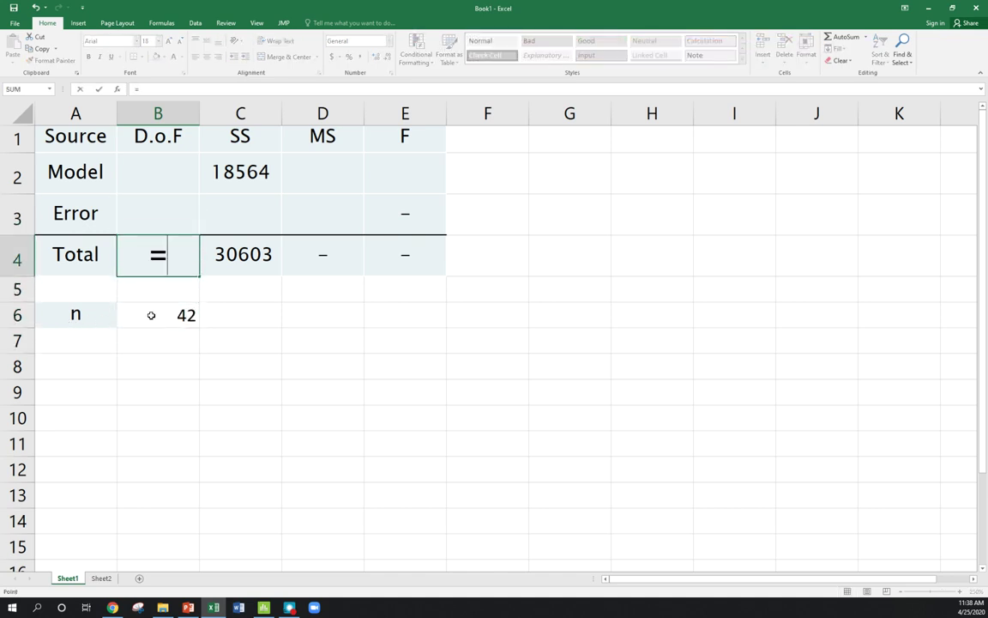
{"action": "key", "text": "Down"}
{"action": "key", "text": "Down"}
{"action": "type", "text": "-1"}
{"action": "key", "text": "Return"}
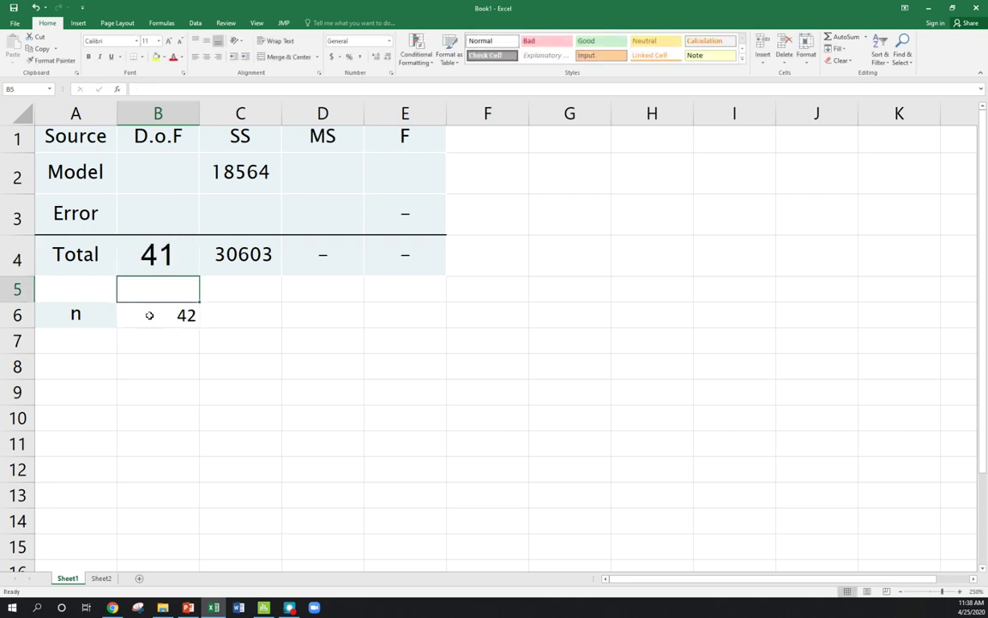
{"action": "key", "text": "Up"}
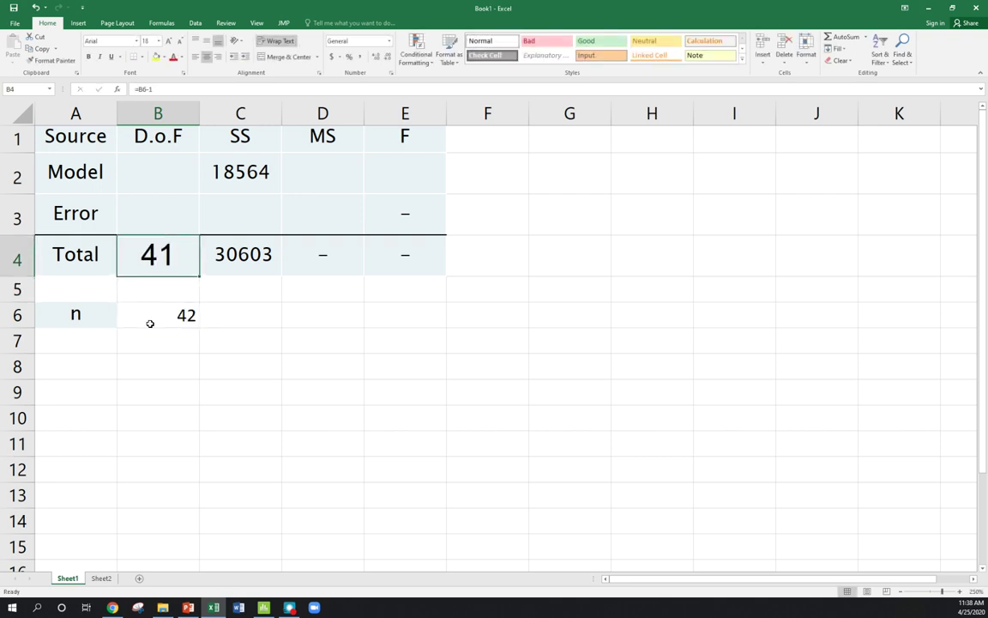
{"action": "left_click", "coordinate": [158, 178]}
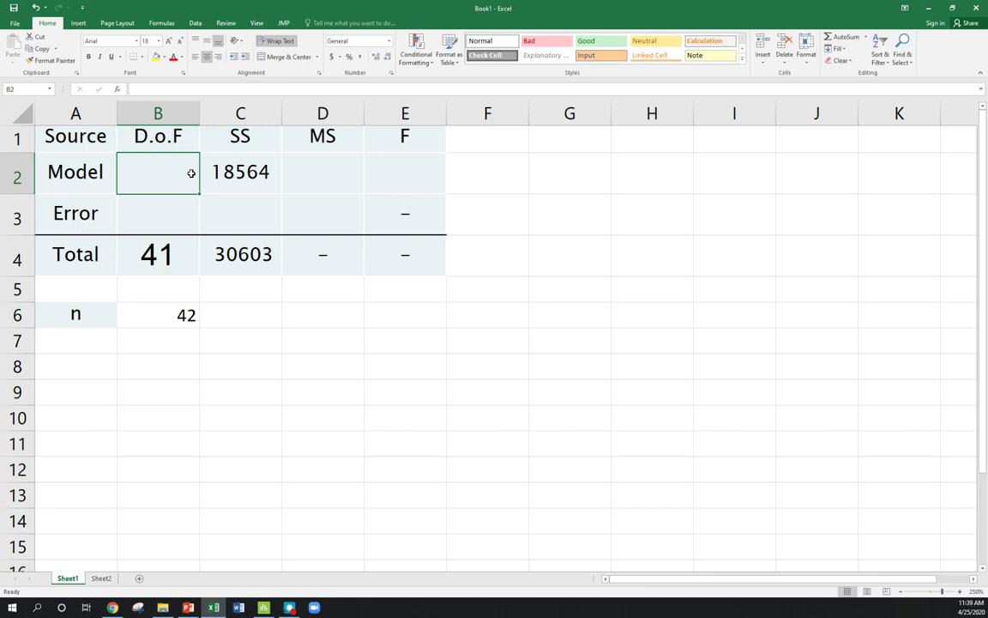
Enter 1 as Model degrees of freedom and =B4-B2 in B3 for Error, giving 40
{"action": "type", "text": "1"}
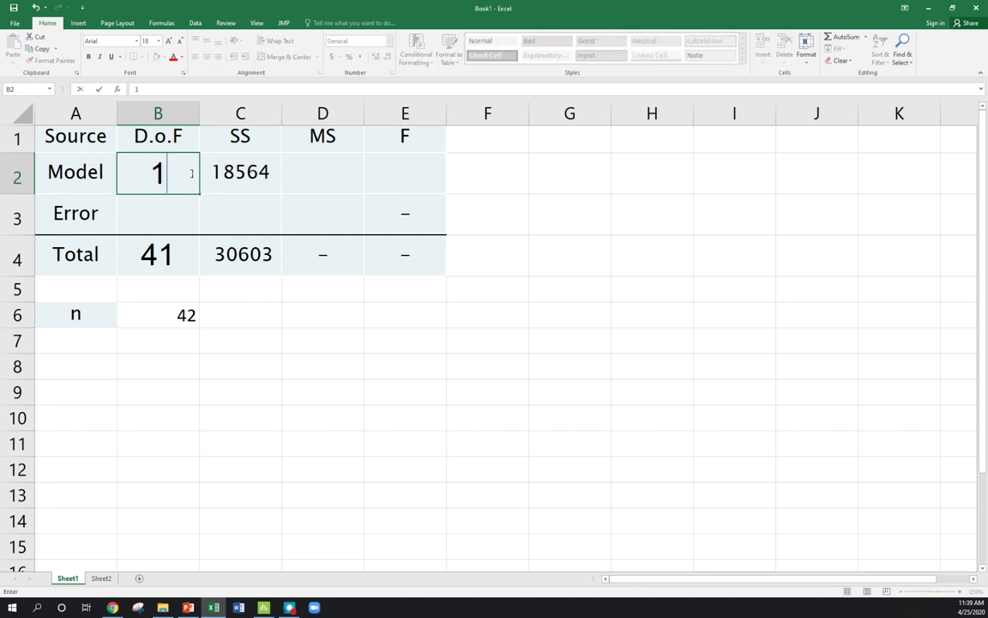
{"action": "key", "text": "Return"}
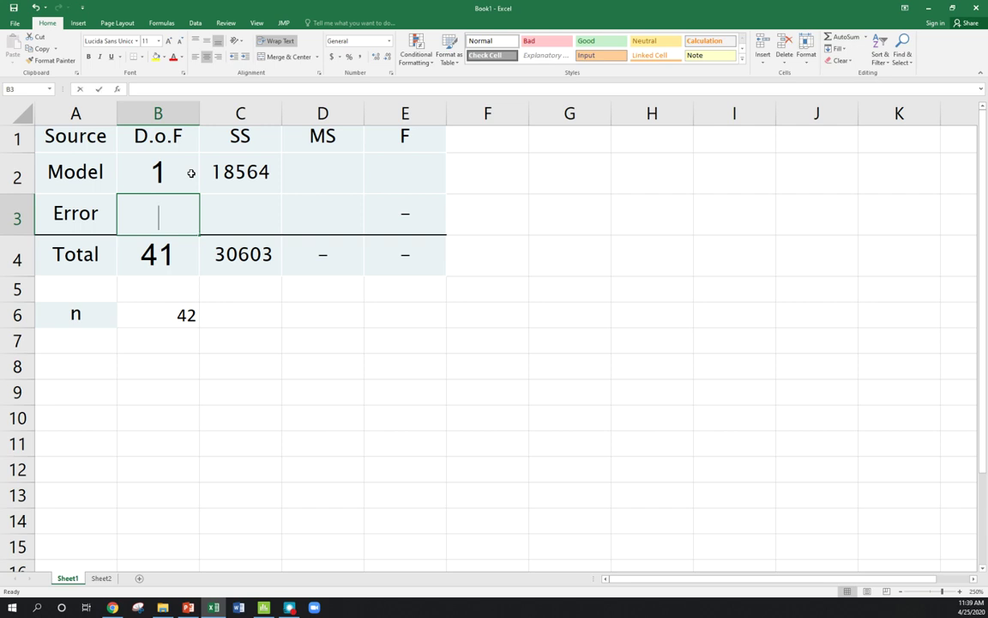
{"action": "type", "text": "="}
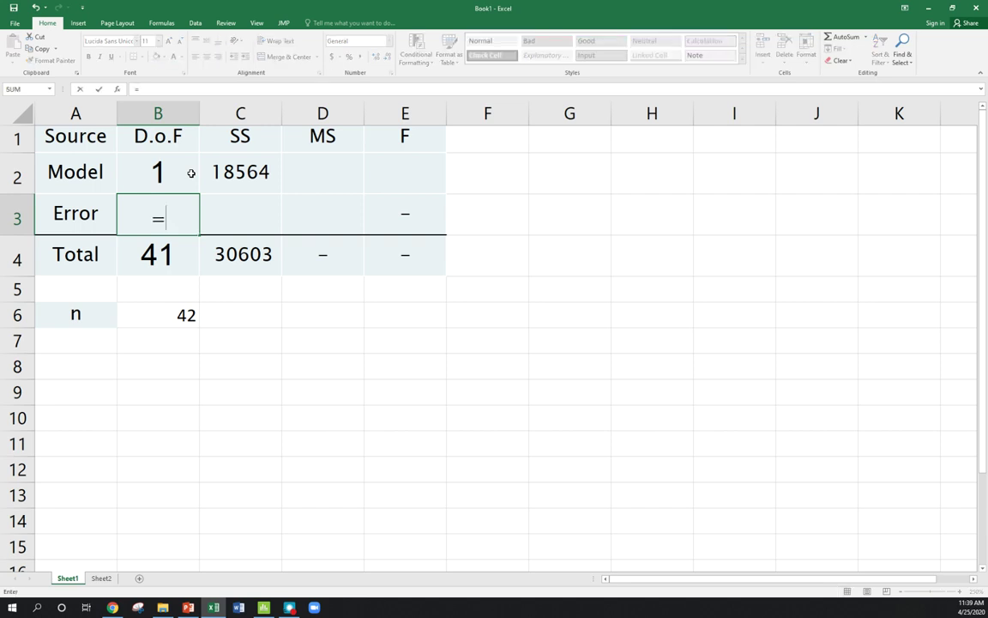
{"action": "left_click", "coordinate": [177, 254]}
{"action": "type", "text": "-"}
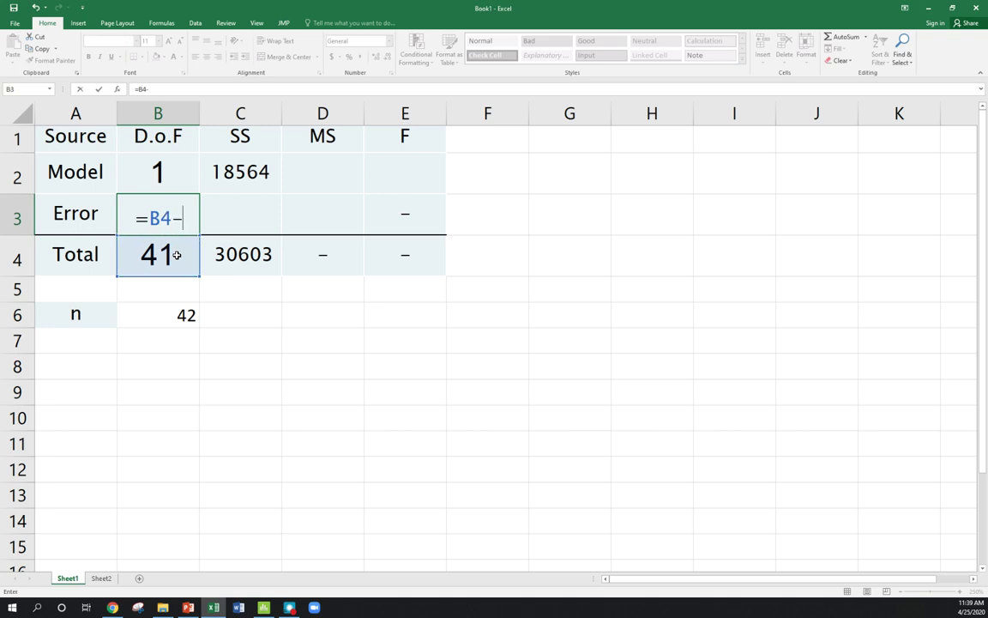
{"action": "left_click", "coordinate": [157, 166]}
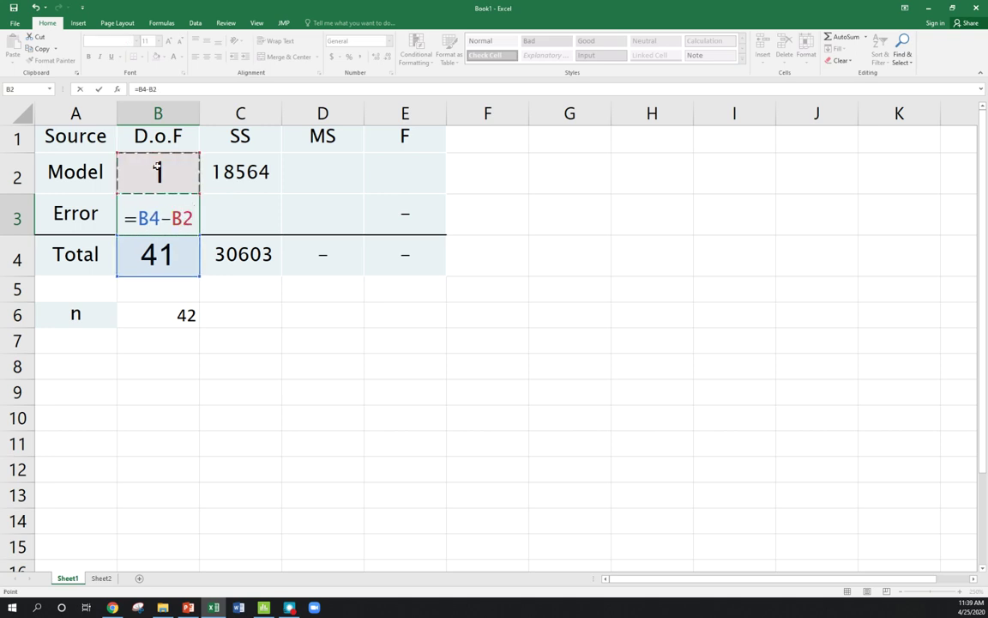
{"action": "key", "text": "Return"}
{"action": "left_click", "coordinate": [163, 213]}
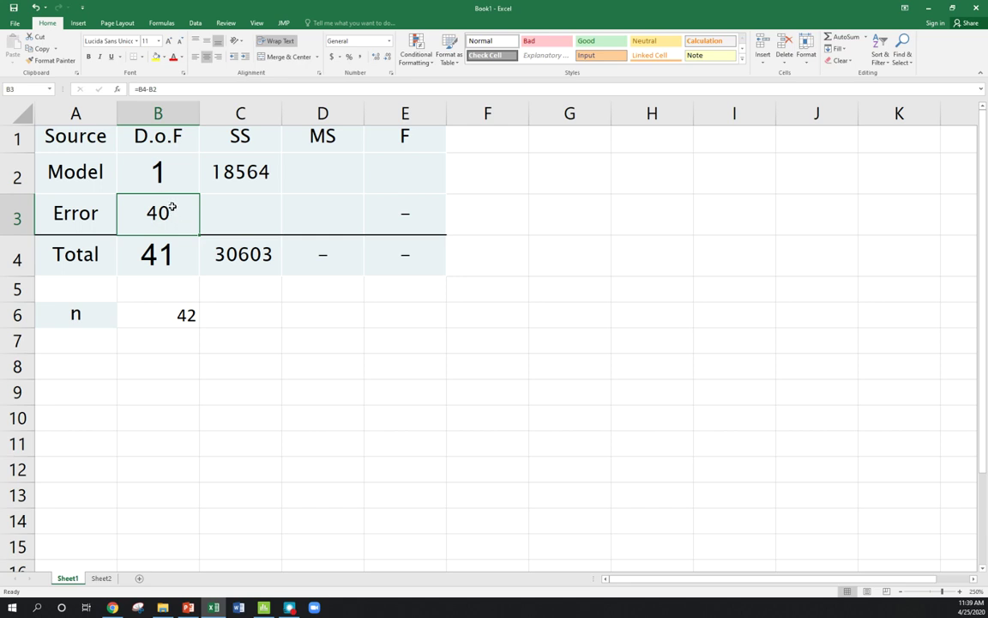
Enter =C4-C2 as the Error SS in C3, which shows #VALUE!, and widen column C
{"action": "left_click", "coordinate": [251, 210]}
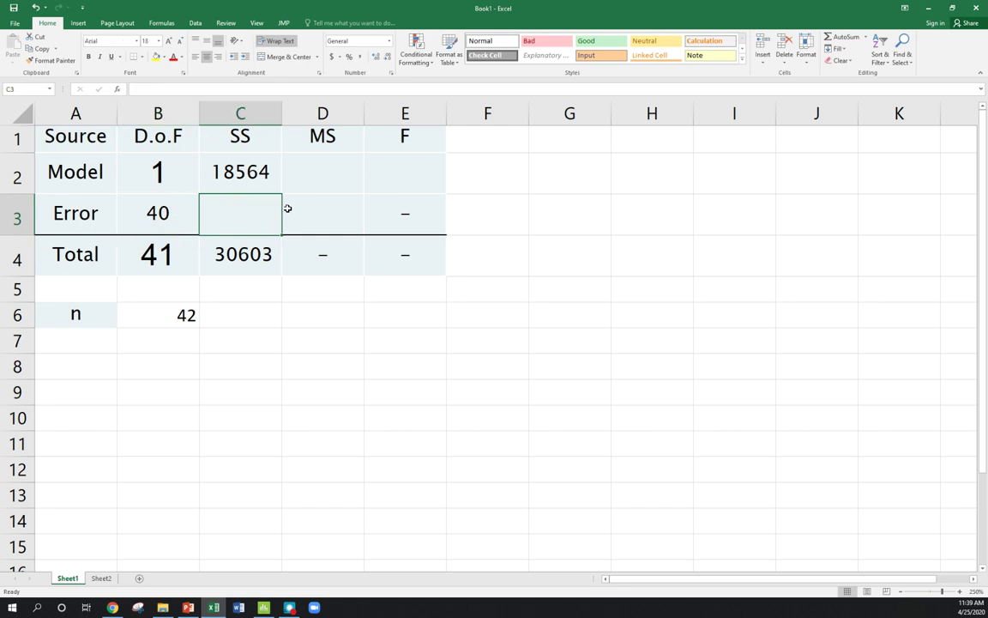
{"action": "type", "text": "="}
{"action": "left_click", "coordinate": [244, 254]}
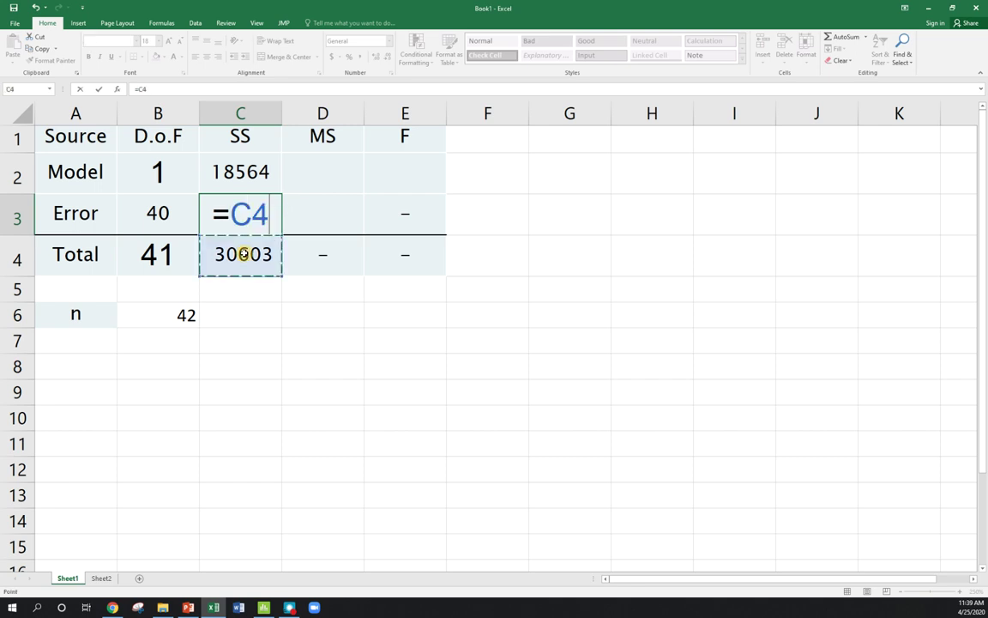
{"action": "type", "text": "-"}
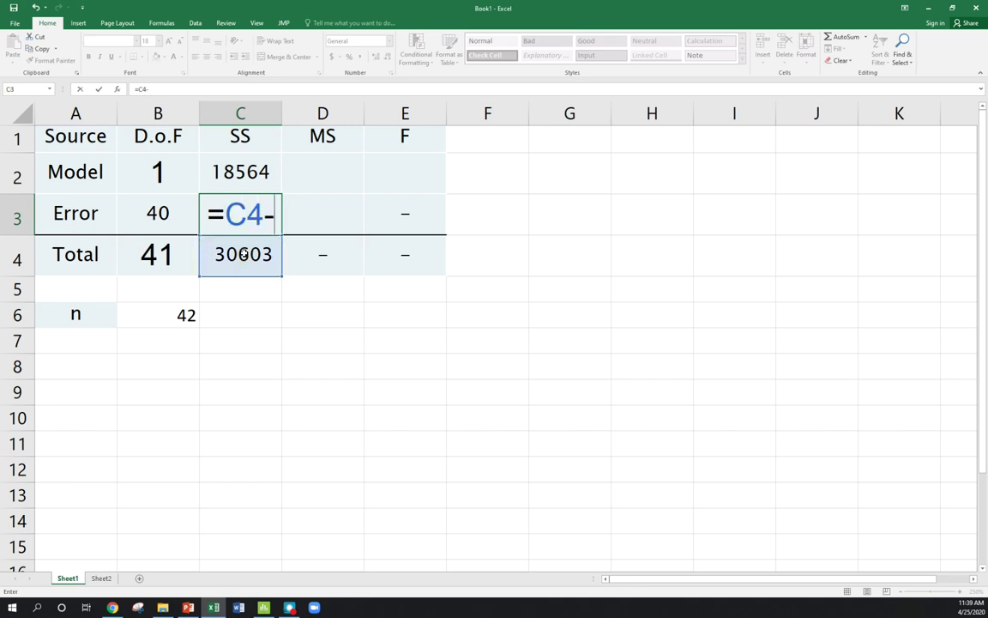
{"action": "left_click", "coordinate": [237, 165]}
{"action": "key", "text": "Return"}
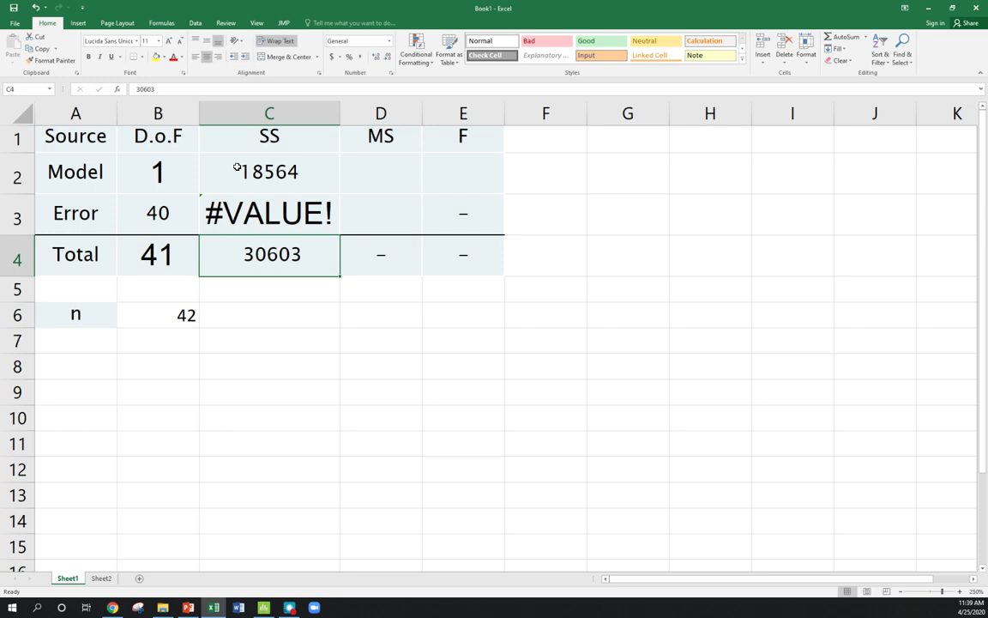
{"action": "left_click_drag", "start_coordinate": [339, 112], "coordinate": [387, 120]}
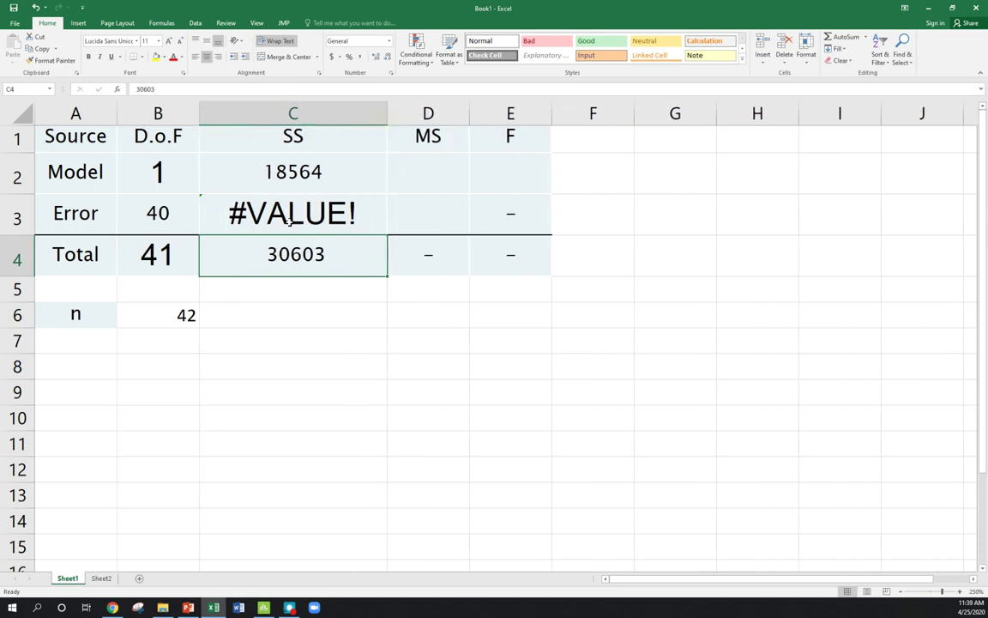
{"action": "left_click", "coordinate": [289, 220]}
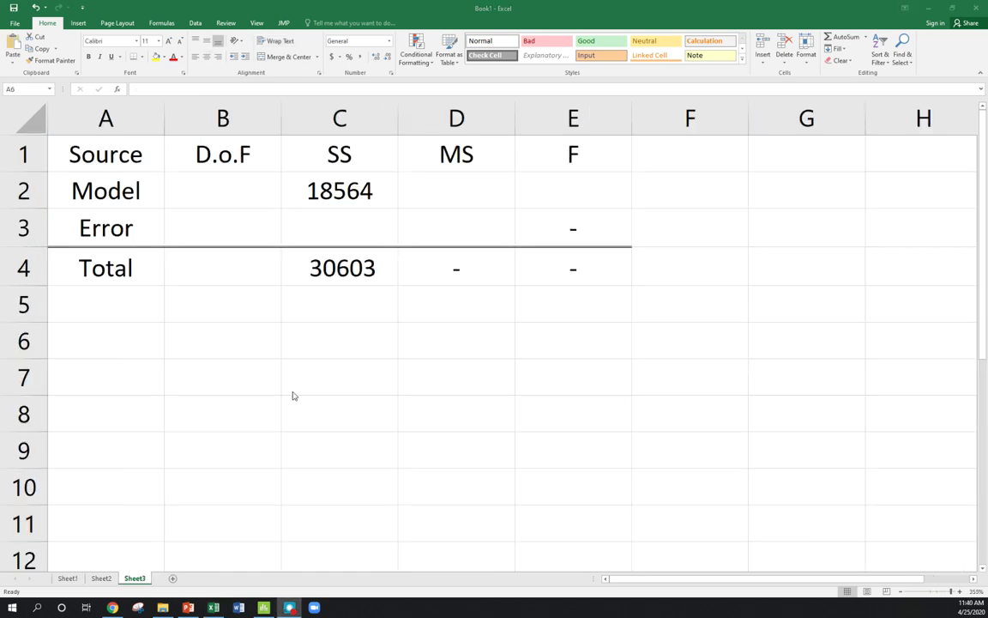
{"action": "key", "text": "alt+Tab"}
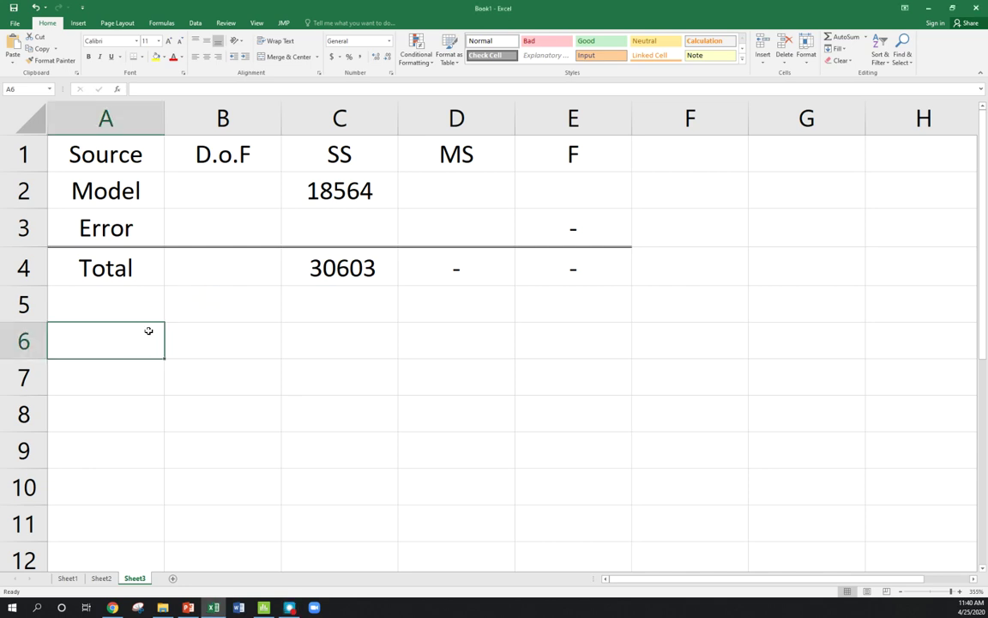
{"action": "left_click", "coordinate": [324, 191]}
{"action": "left_click", "coordinate": [343, 264]}
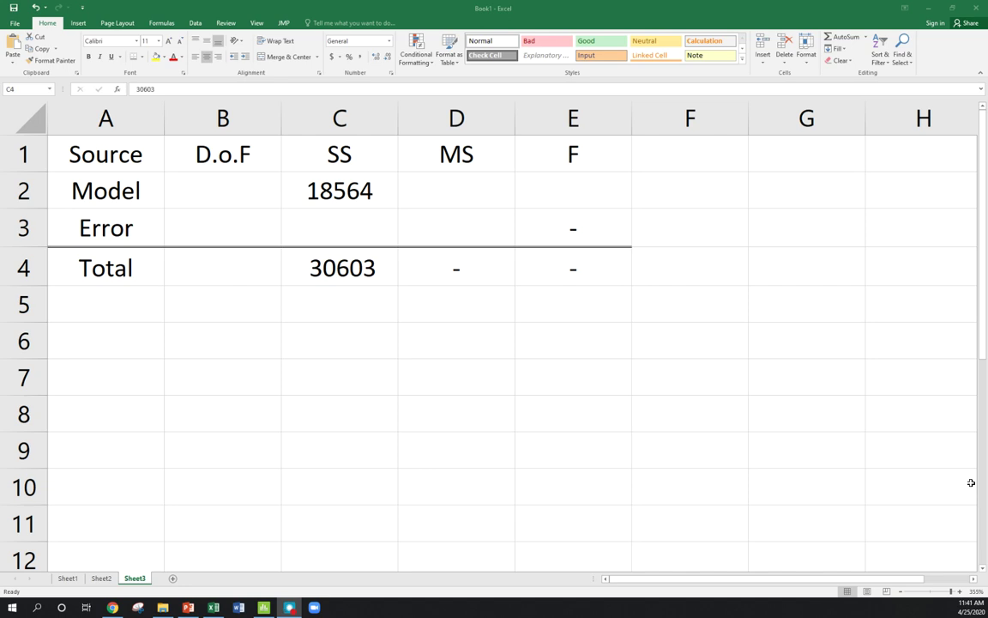
{"action": "left_click", "coordinate": [359, 193]}
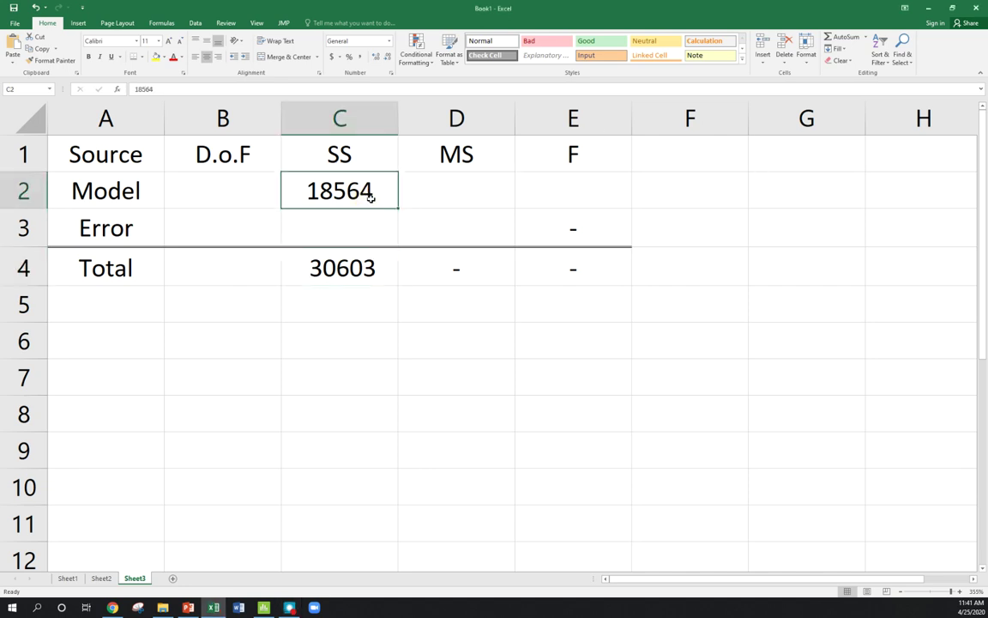
{"action": "left_click", "coordinate": [362, 265]}
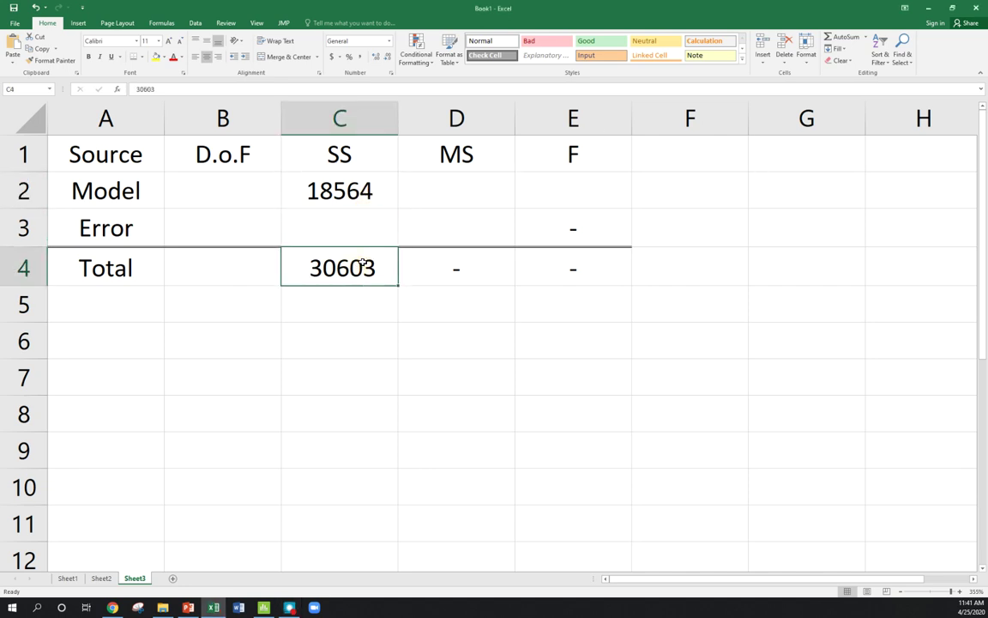
{"action": "left_click", "coordinate": [156, 343]}
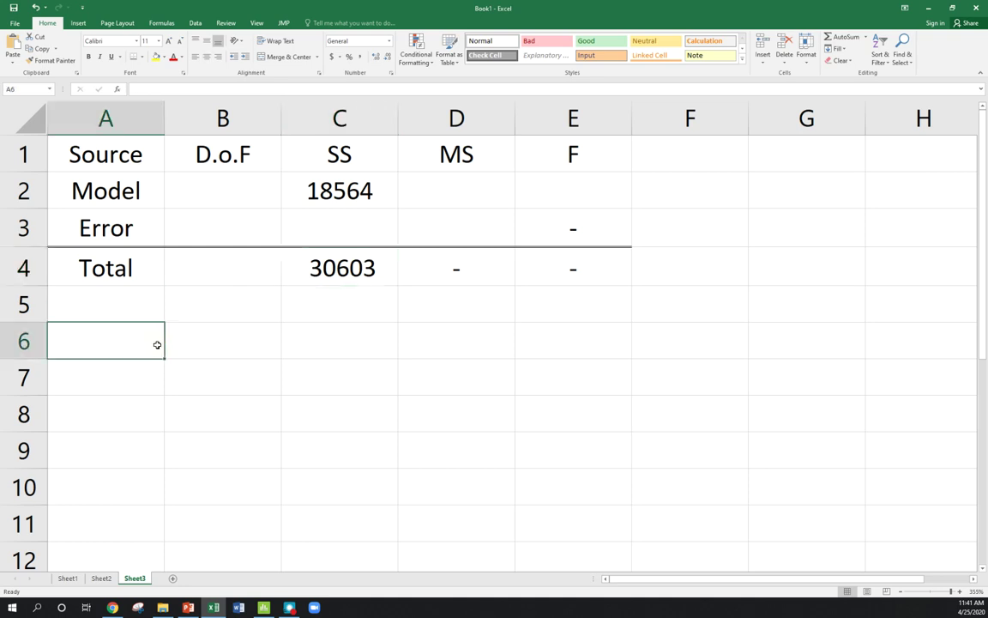
Label A6 as 'n' and enter the sample size 42 beside it on Sheet3
{"action": "type", "text": "n"}
{"action": "key", "text": "Return"}
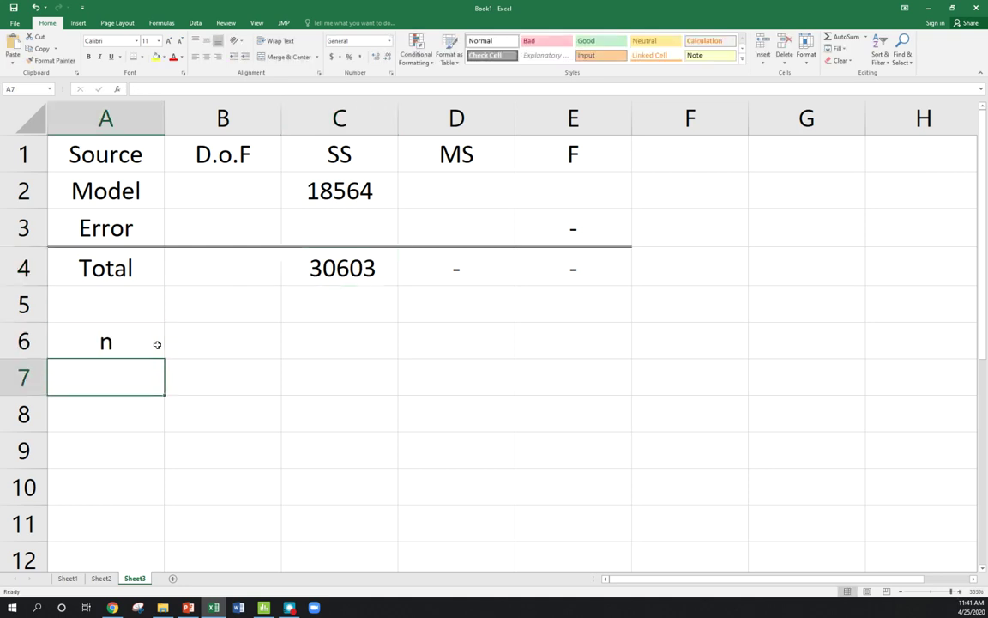
{"action": "key", "text": "Right"}
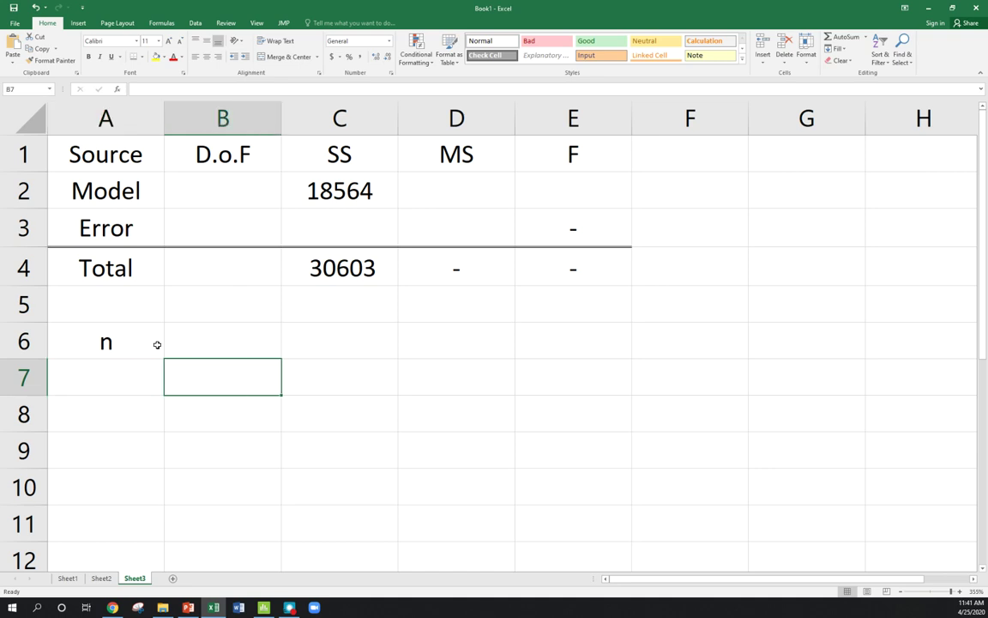
{"action": "key", "text": "Up"}
{"action": "type", "text": "42"}
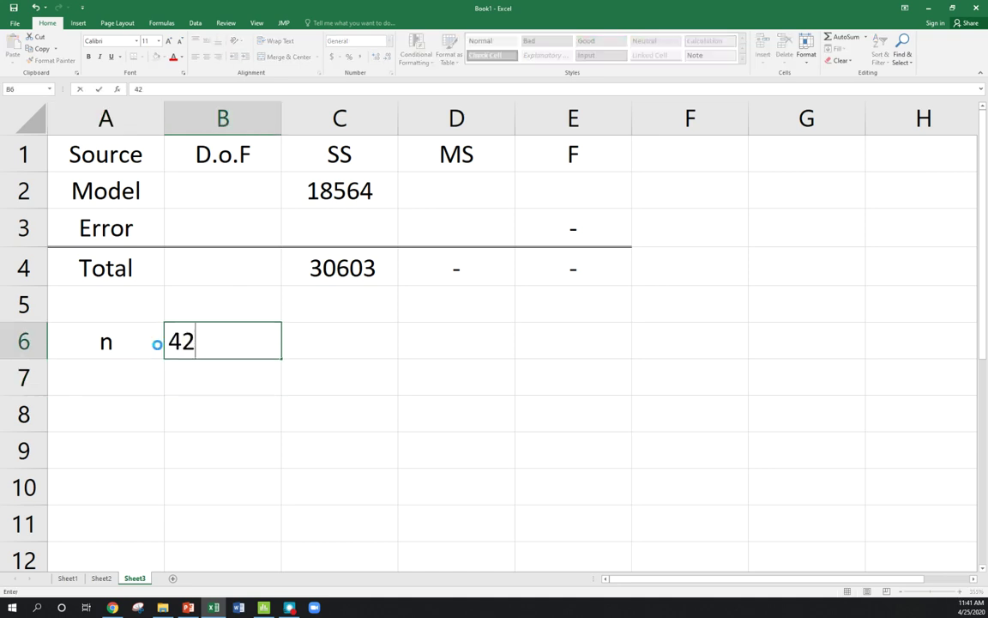
{"action": "key", "text": "Return"}
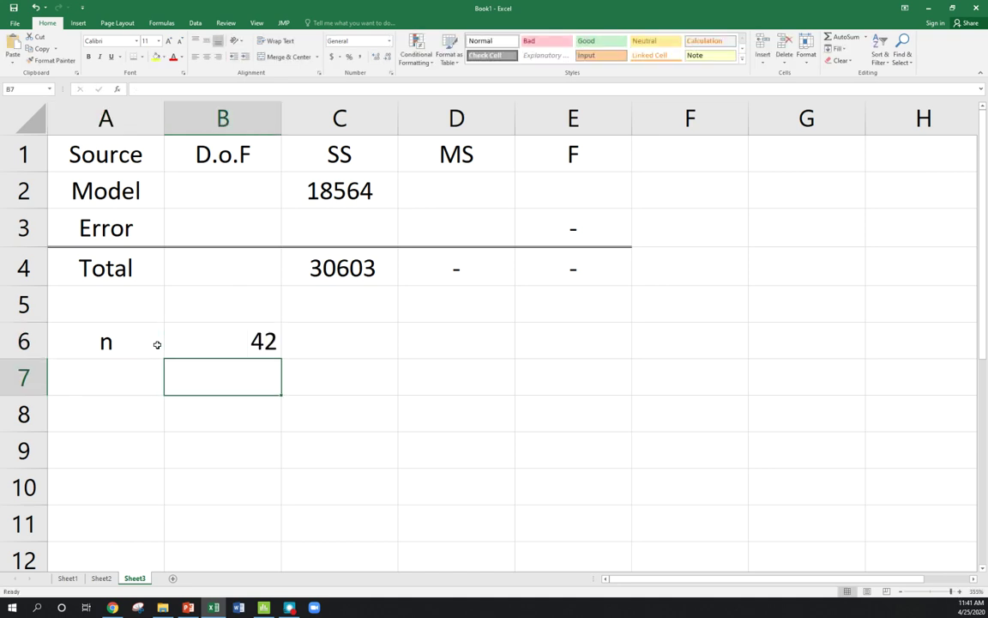
Enter 1 as Model degrees of freedom and n minus 1 (=B6-1) as Total, giving 41
{"action": "left_click", "coordinate": [210, 193]}
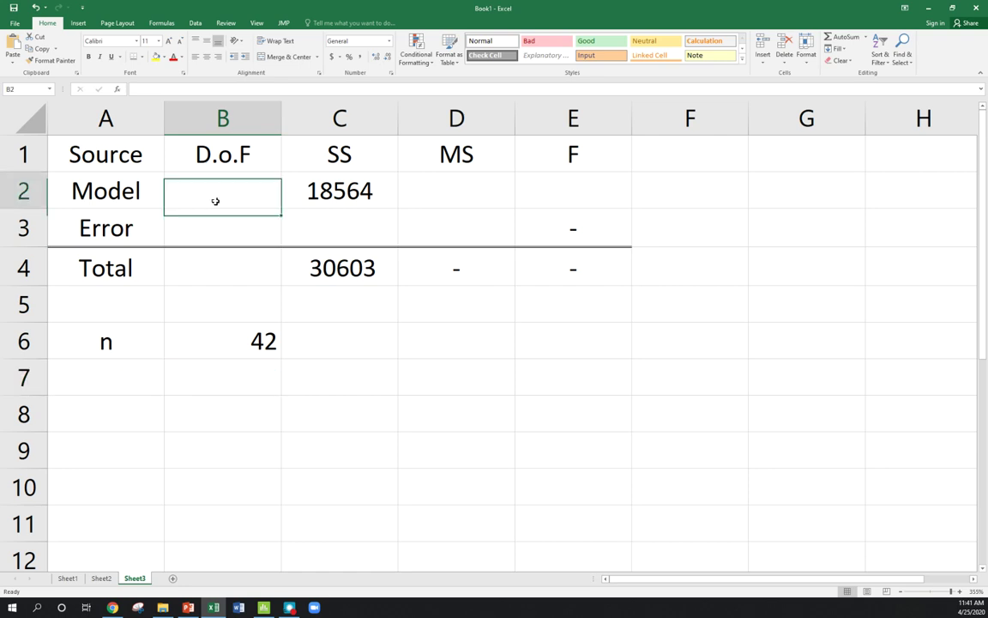
{"action": "left_click", "coordinate": [251, 271]}
{"action": "left_click", "coordinate": [260, 199]}
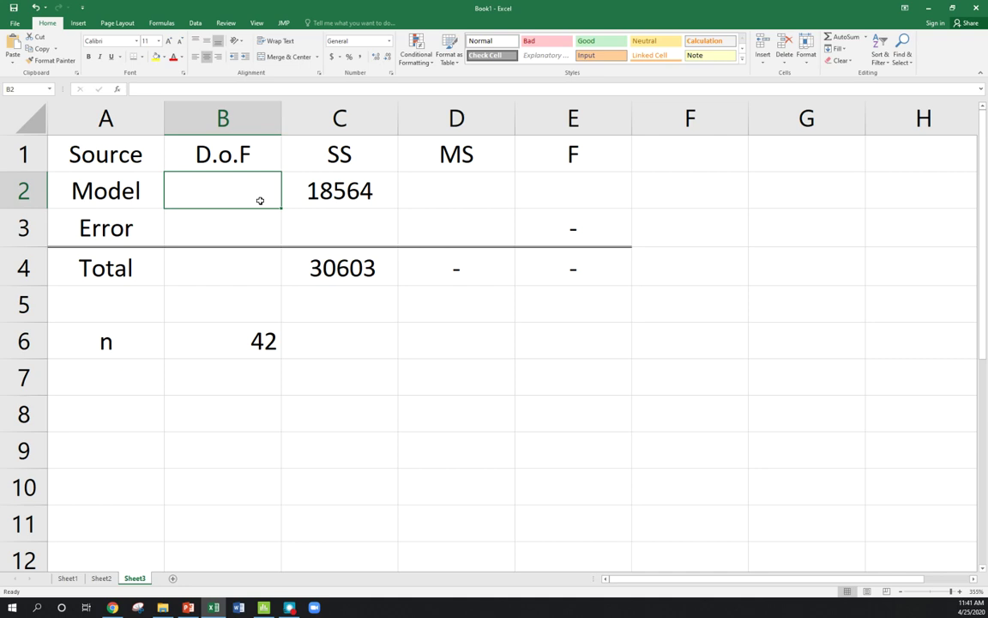
{"action": "type", "text": "1"}
{"action": "key", "text": "Return"}
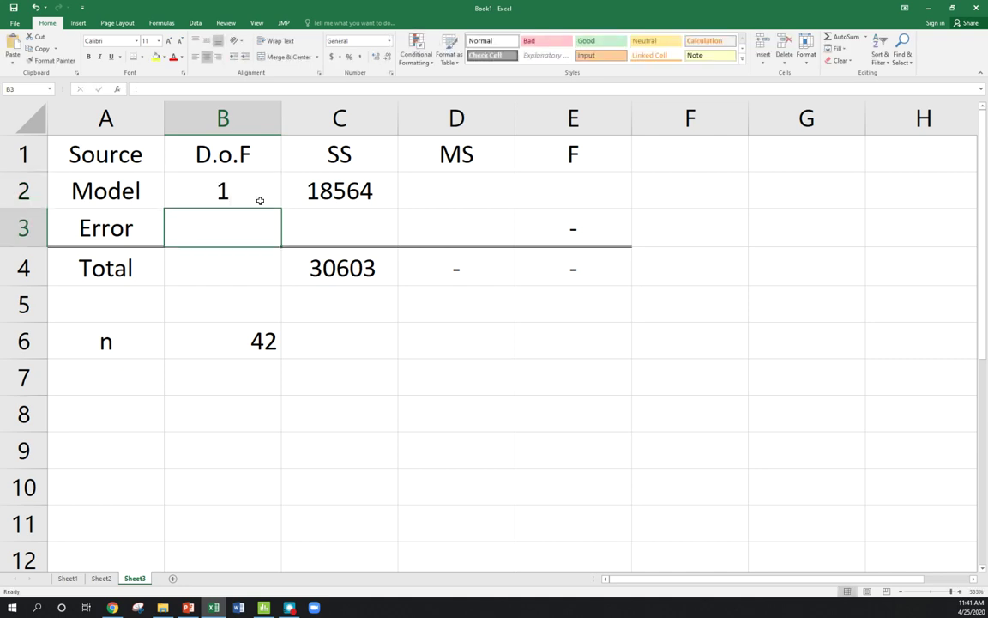
{"action": "key", "text": "Down"}
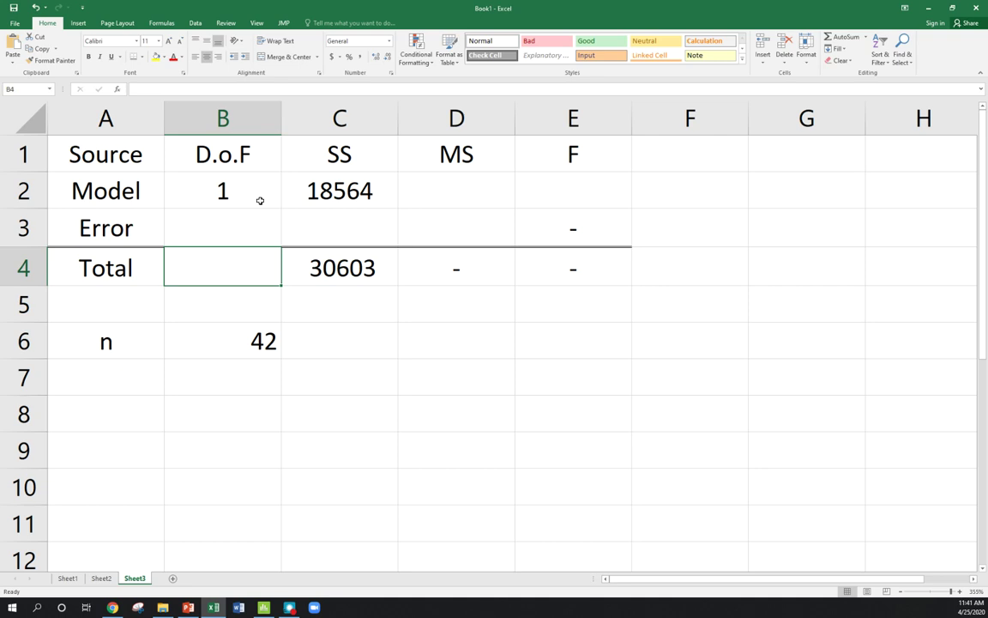
{"action": "type", "text": "="}
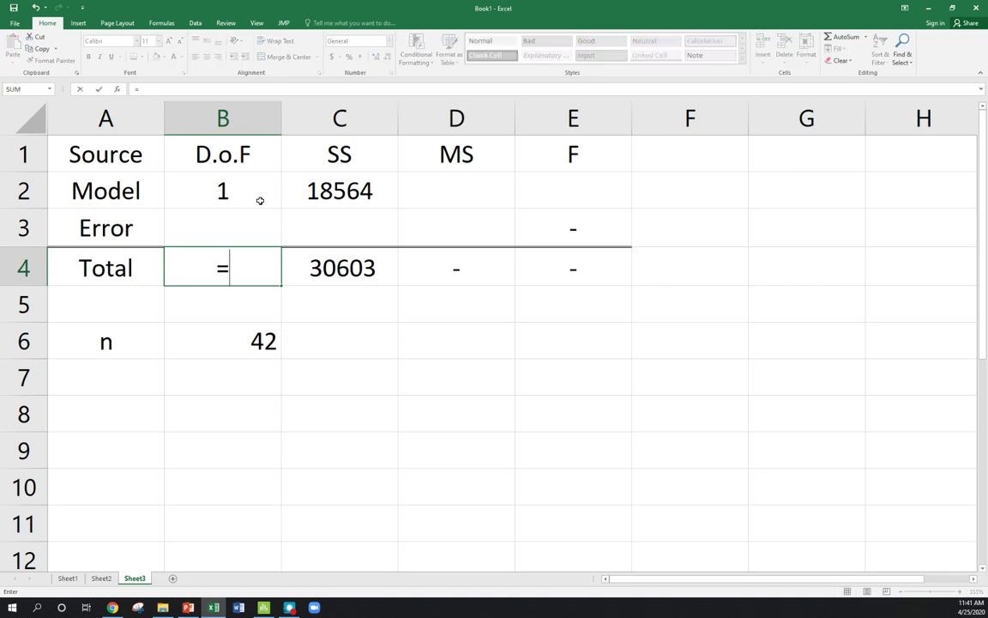
{"action": "left_click", "coordinate": [255, 328]}
{"action": "type", "text": "-1"}
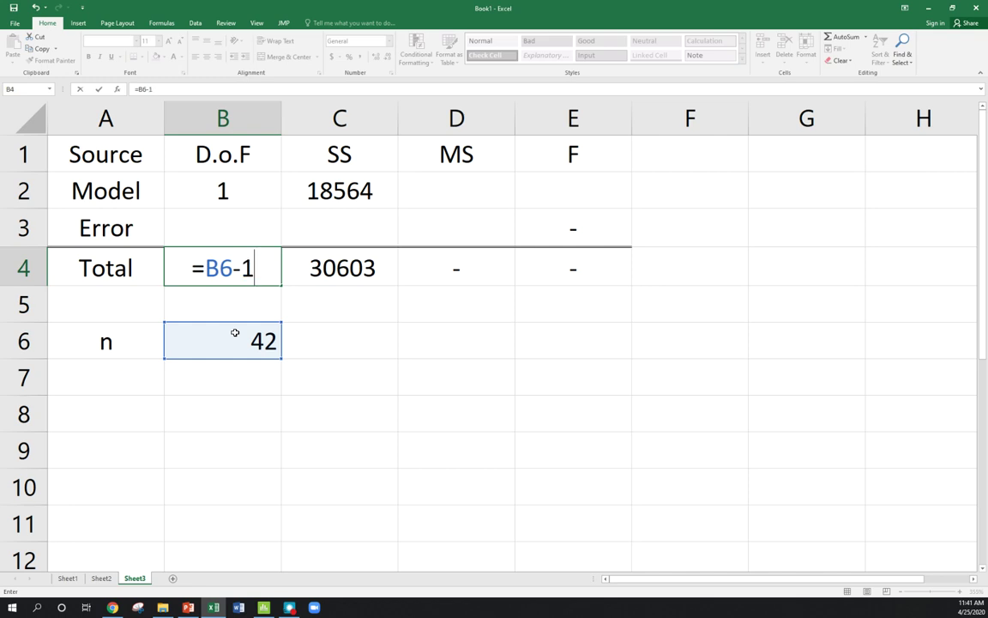
{"action": "key", "text": "Return"}
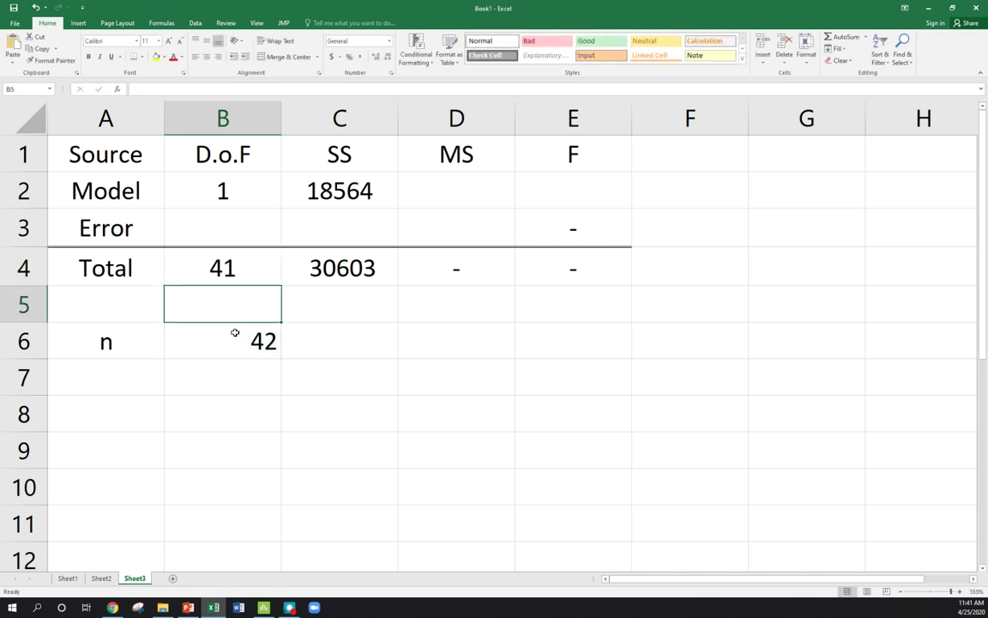
Enter 40 as the Error degrees of freedom
{"action": "key", "text": "Up"}
{"action": "key", "text": "Up"}
{"action": "key", "text": "Up"}
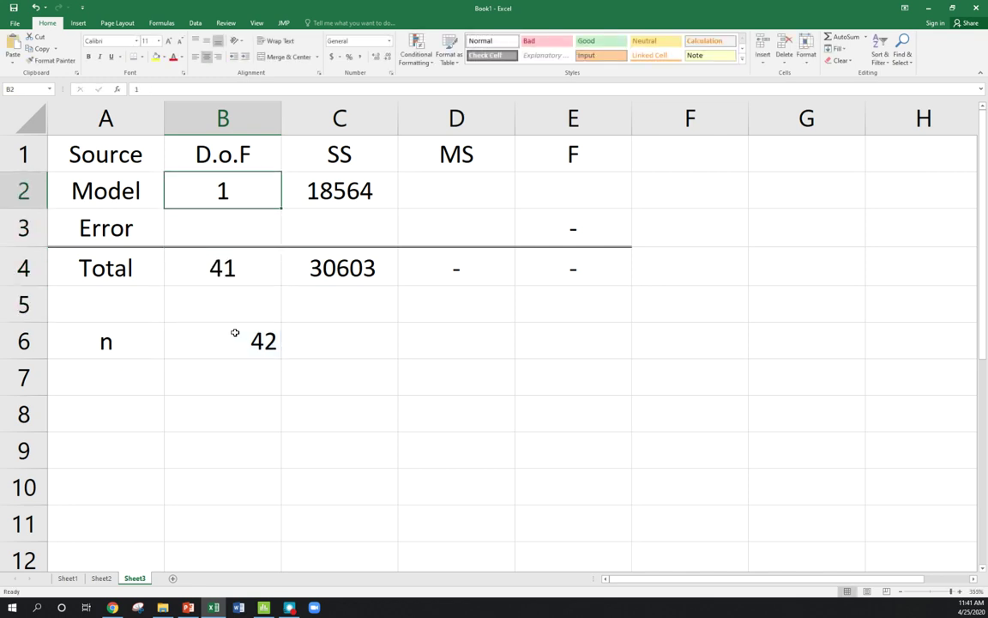
{"action": "key", "text": "Down"}
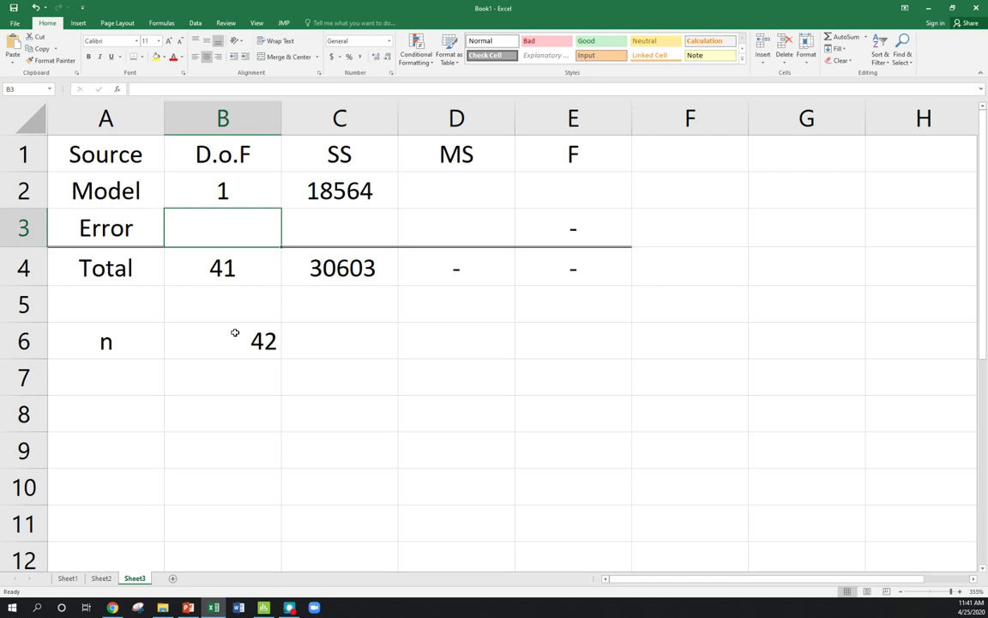
{"action": "type", "text": "40"}
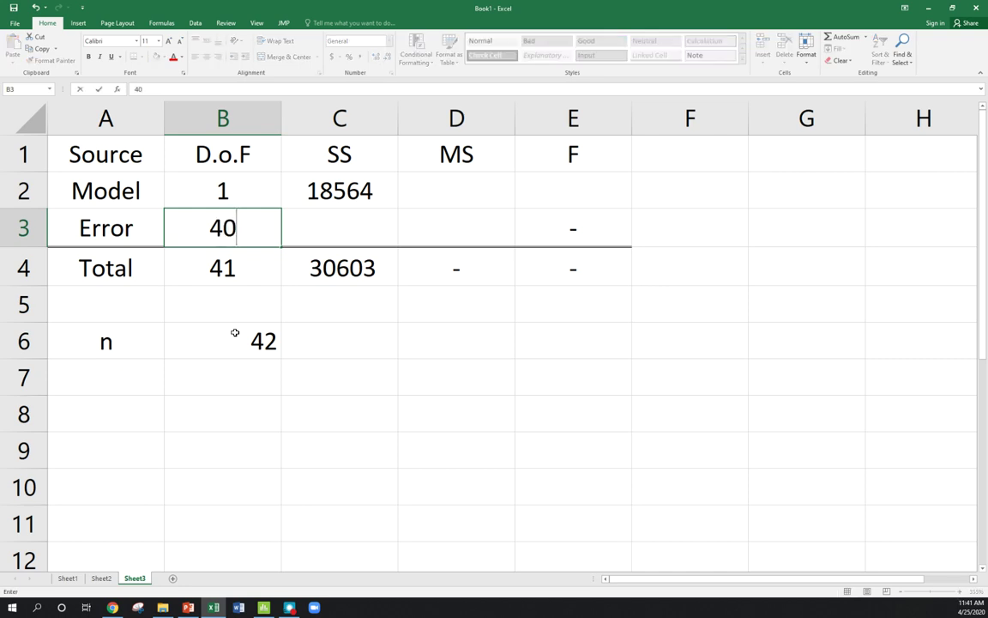
{"action": "key", "text": "Return"}
{"action": "key", "text": "Up"}
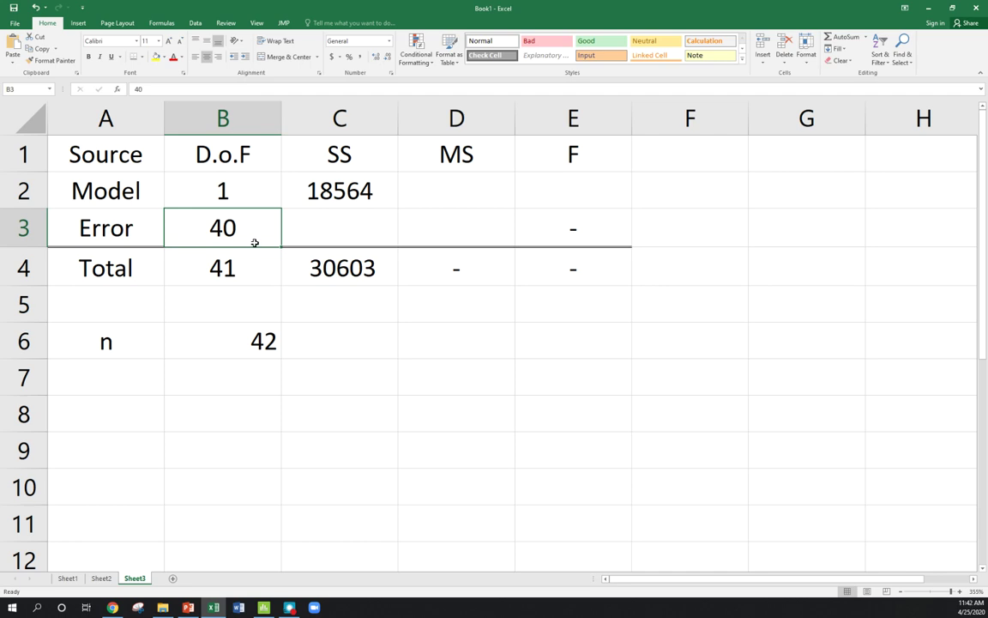
Enter =C4-C2 in the Error sum of squares cell C3
{"action": "left_click", "coordinate": [315, 227]}
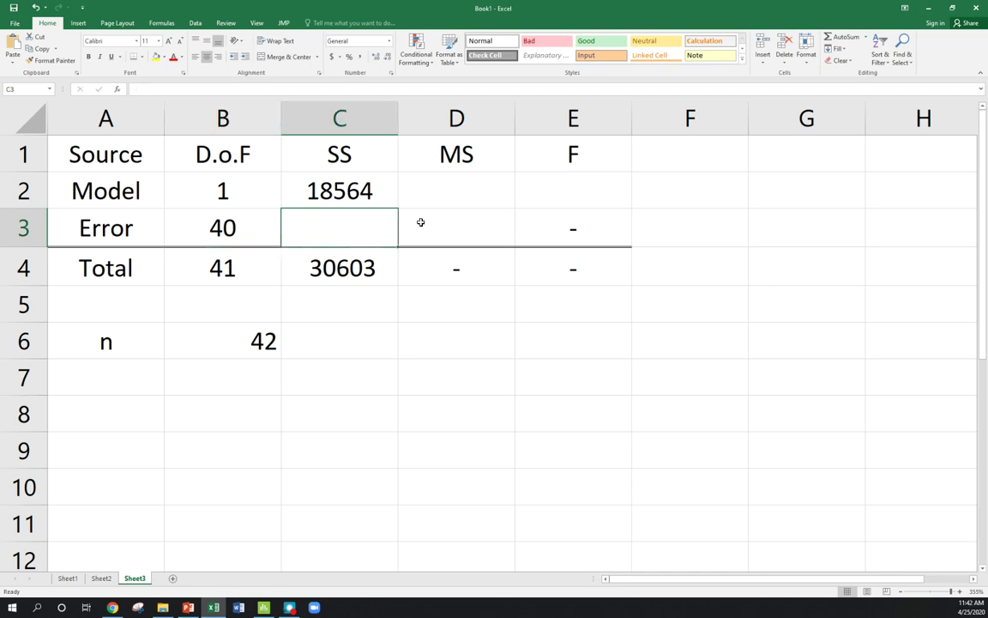
{"action": "type", "text": "="}
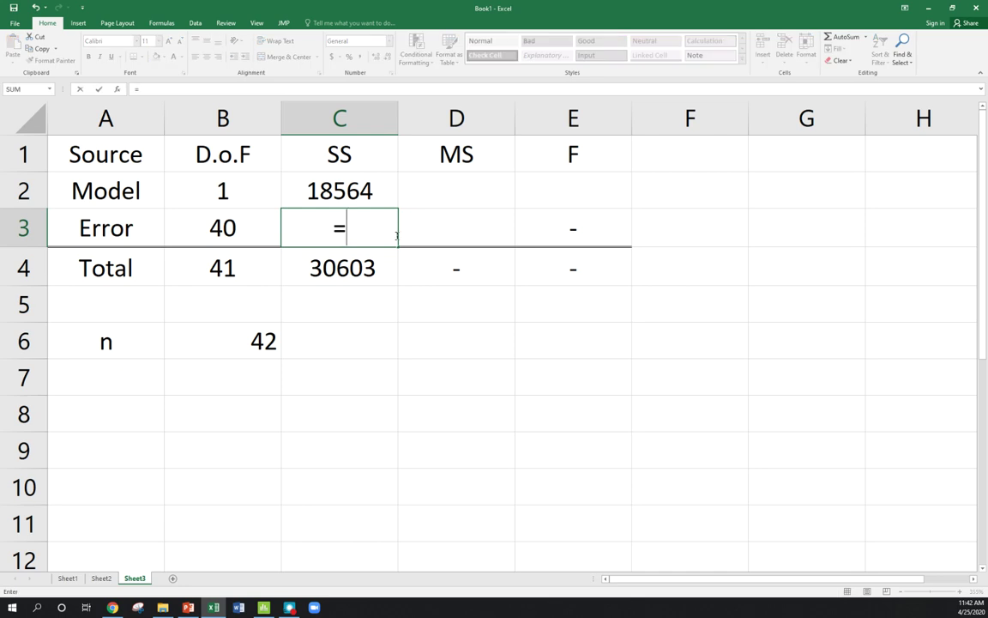
{"action": "left_click", "coordinate": [360, 268]}
{"action": "type", "text": "-"}
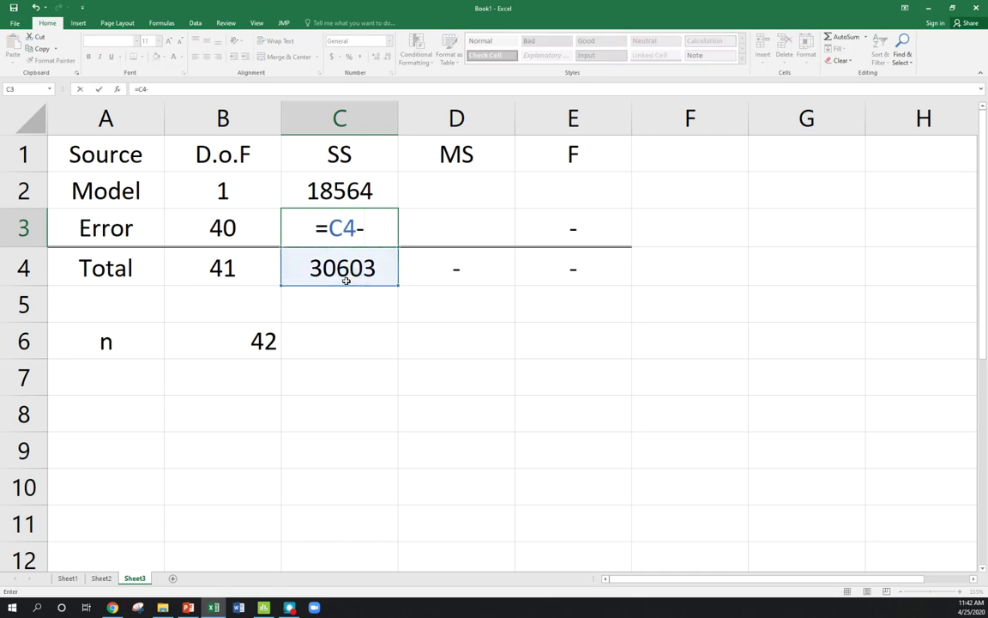
{"action": "left_click", "coordinate": [380, 180]}
{"action": "key", "text": "Return"}
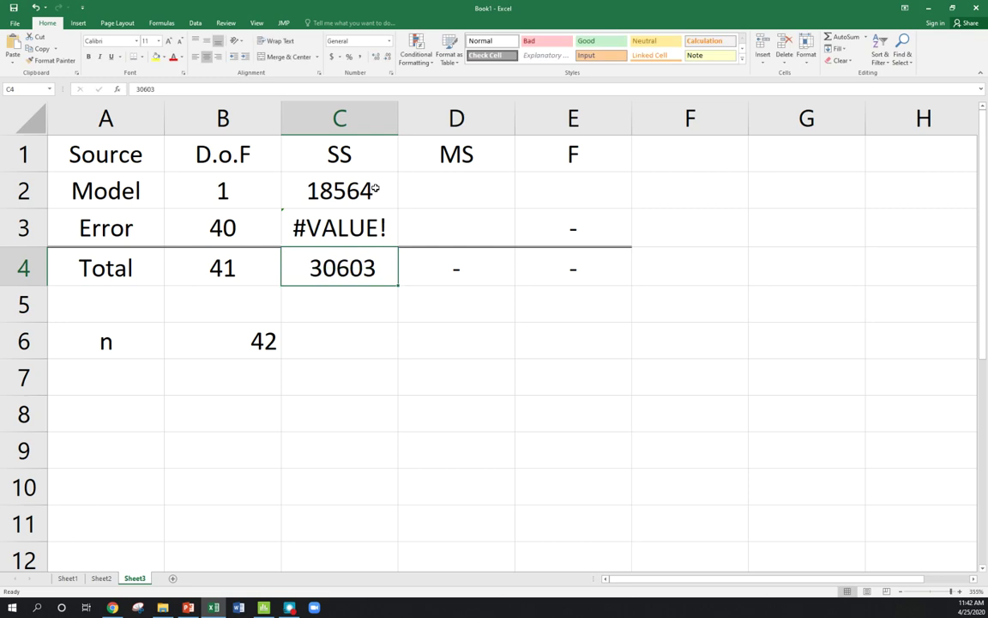
{"action": "key", "text": "Up"}
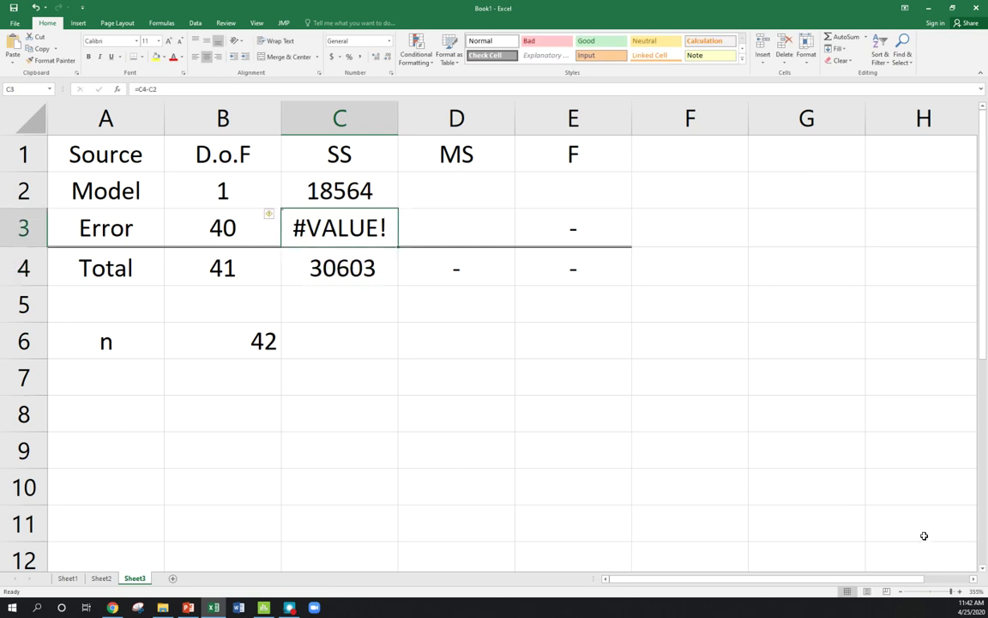
Clear the #VALUE! in C3 and re-enter =C4-C2, giving 12039
{"action": "key", "text": "Delete"}
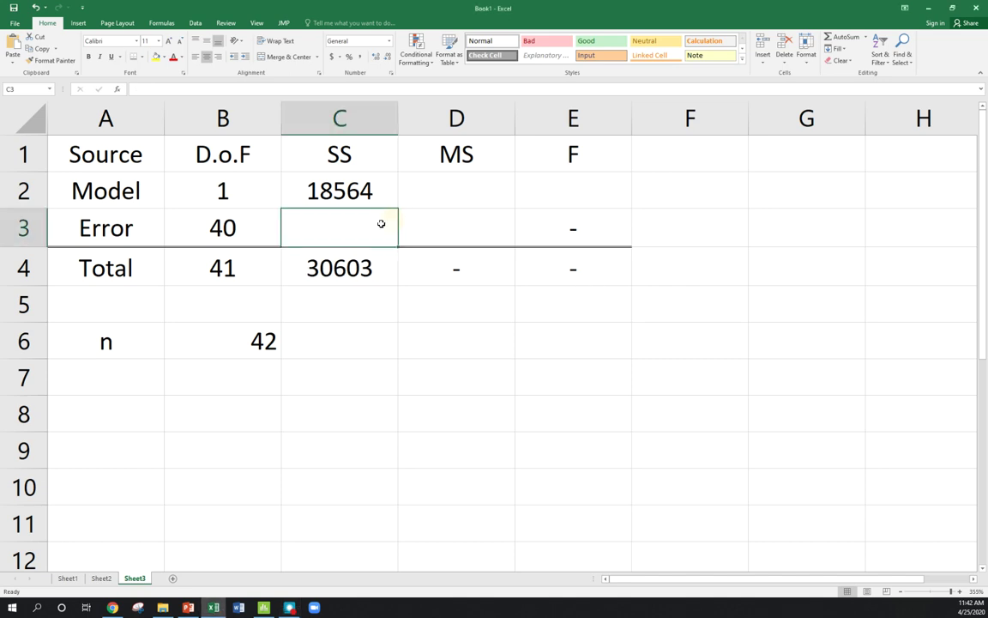
{"action": "type", "text": "="}
{"action": "left_click", "coordinate": [348, 262]}
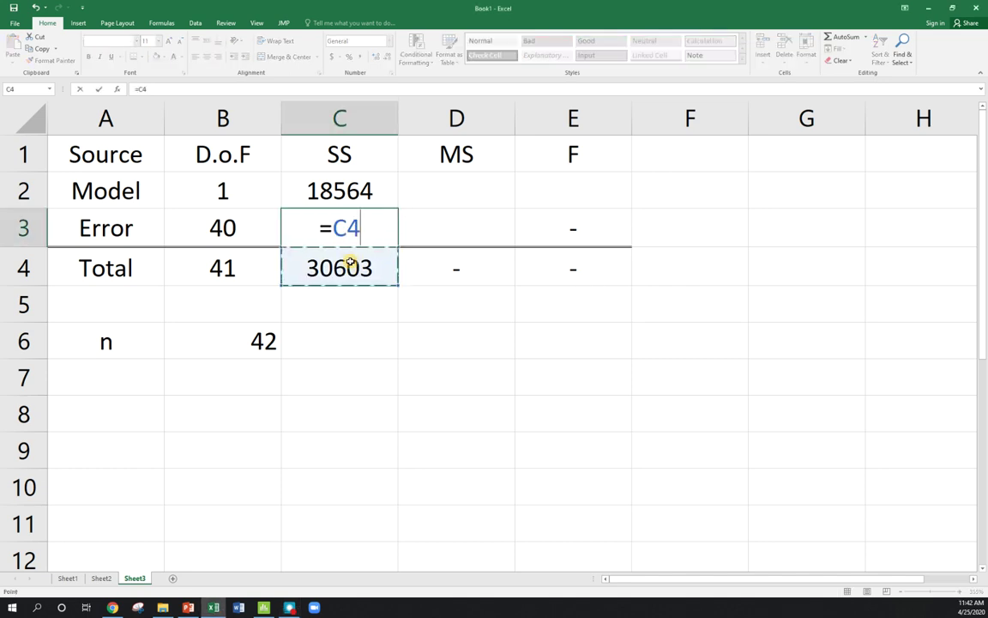
{"action": "type", "text": "-"}
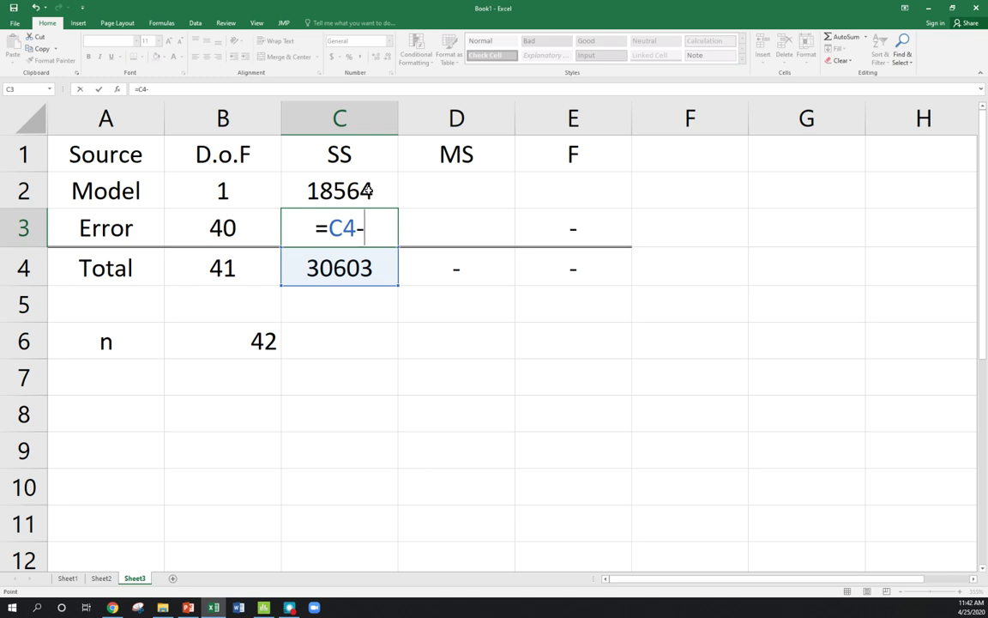
{"action": "left_click", "coordinate": [335, 175]}
{"action": "key", "text": "Return"}
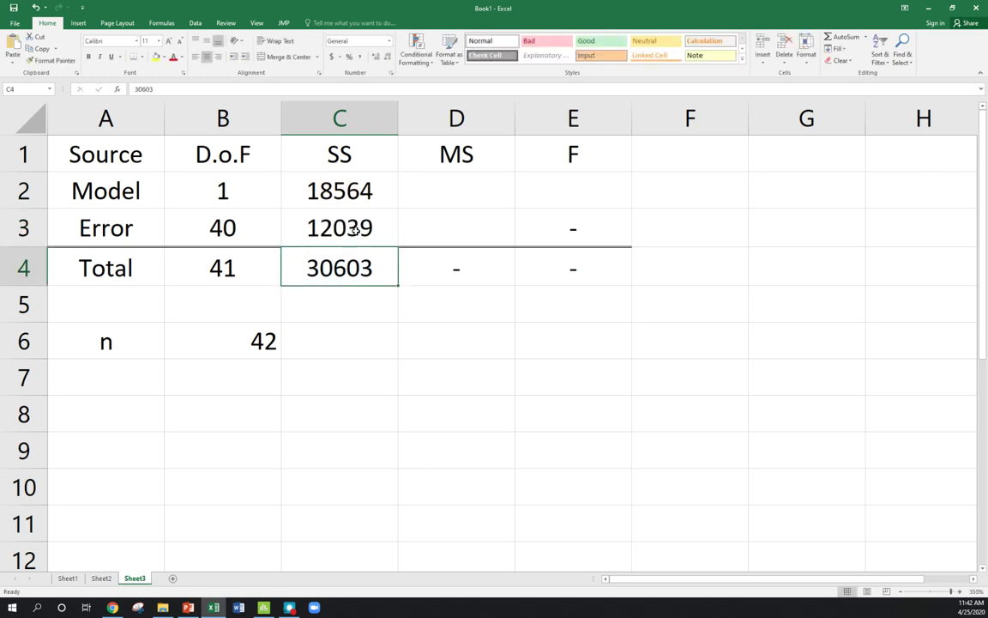
{"action": "left_click", "coordinate": [333, 220]}
{"action": "left_click", "coordinate": [442, 189]}
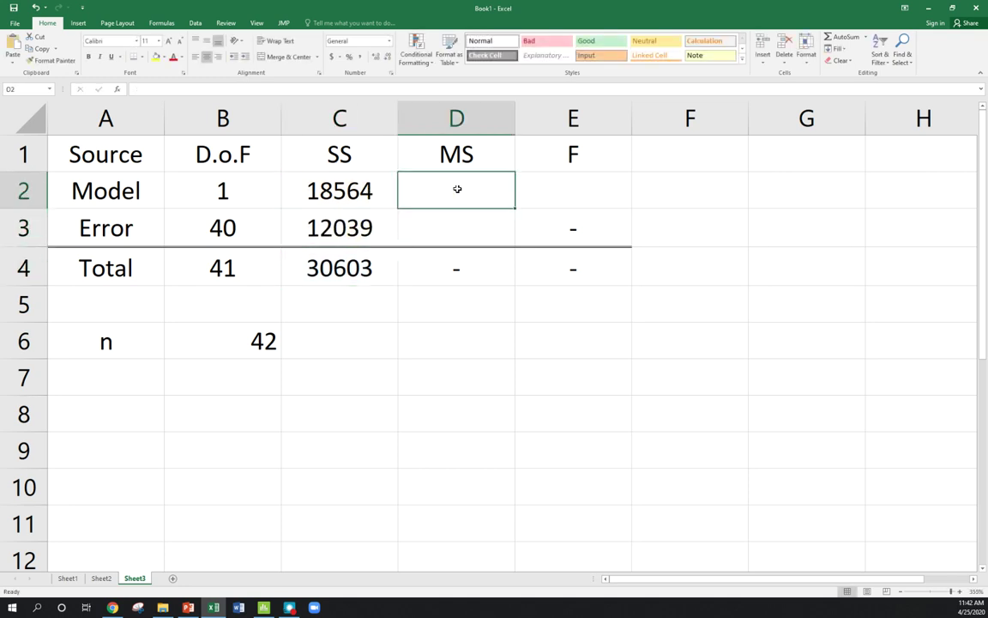
Enter =C2/B2 as the Model mean square and fill it down, giving 18564 and 300.975
{"action": "type", "text": "="}
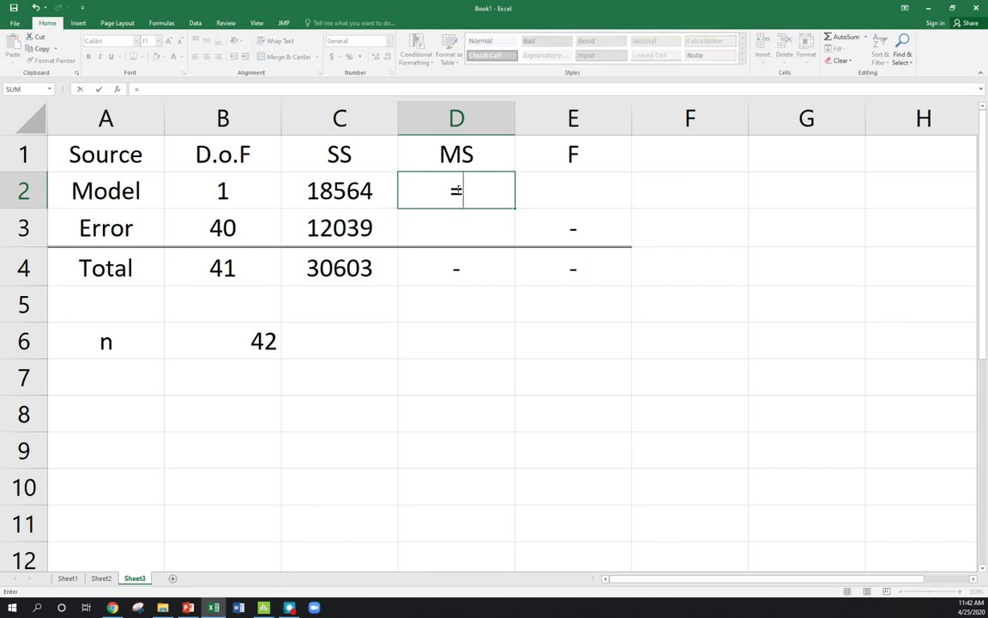
{"action": "left_click", "coordinate": [337, 189]}
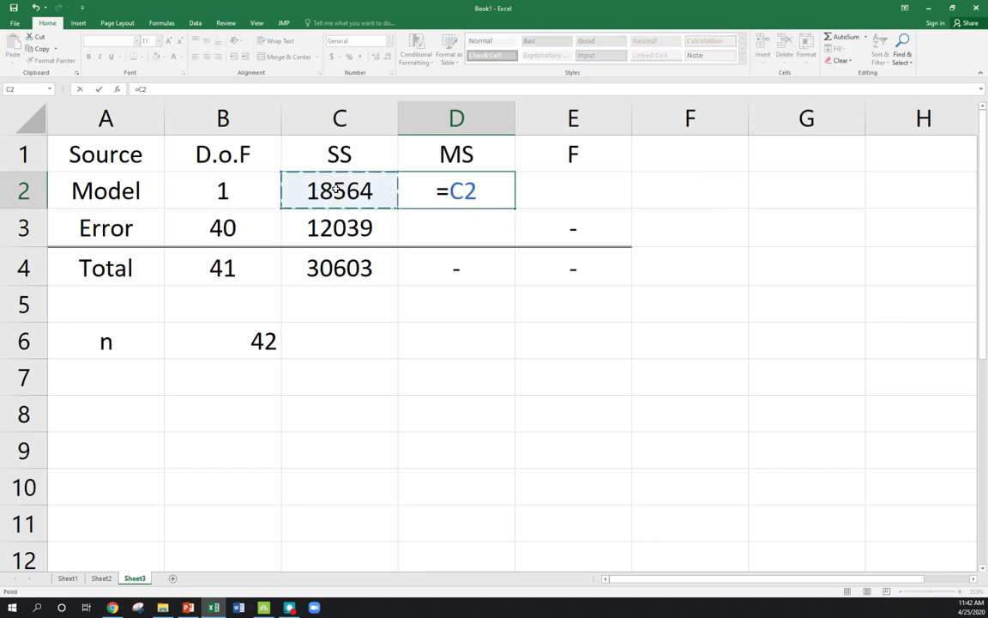
{"action": "type", "text": "/"}
{"action": "left_click", "coordinate": [219, 190]}
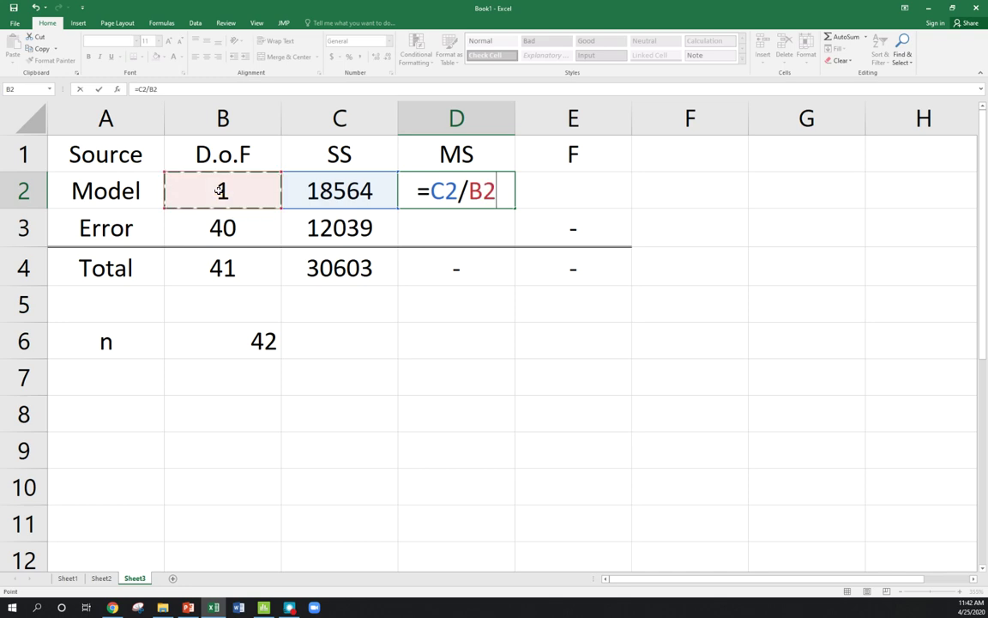
{"action": "key", "text": "Return"}
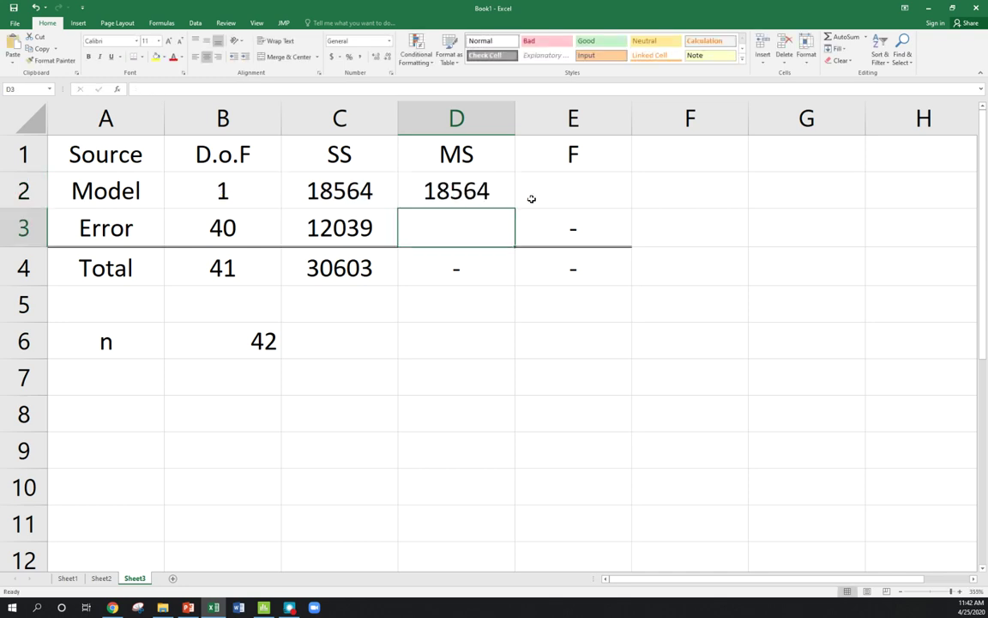
{"action": "left_click", "coordinate": [439, 184]}
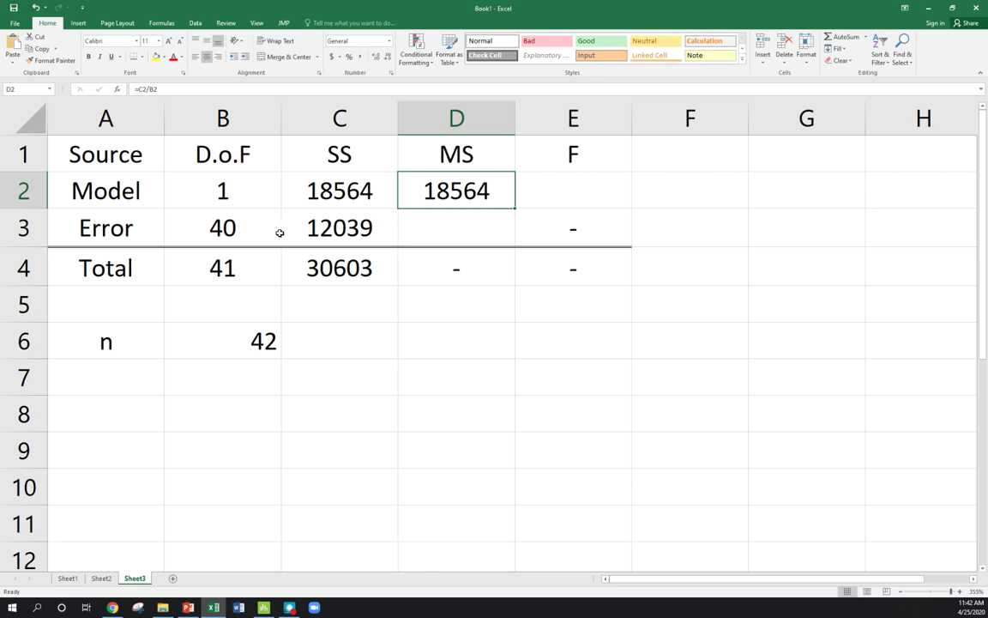
{"action": "left_click_drag", "start_coordinate": [515, 214], "coordinate": [513, 242]}
{"action": "left_click", "coordinate": [443, 214]}
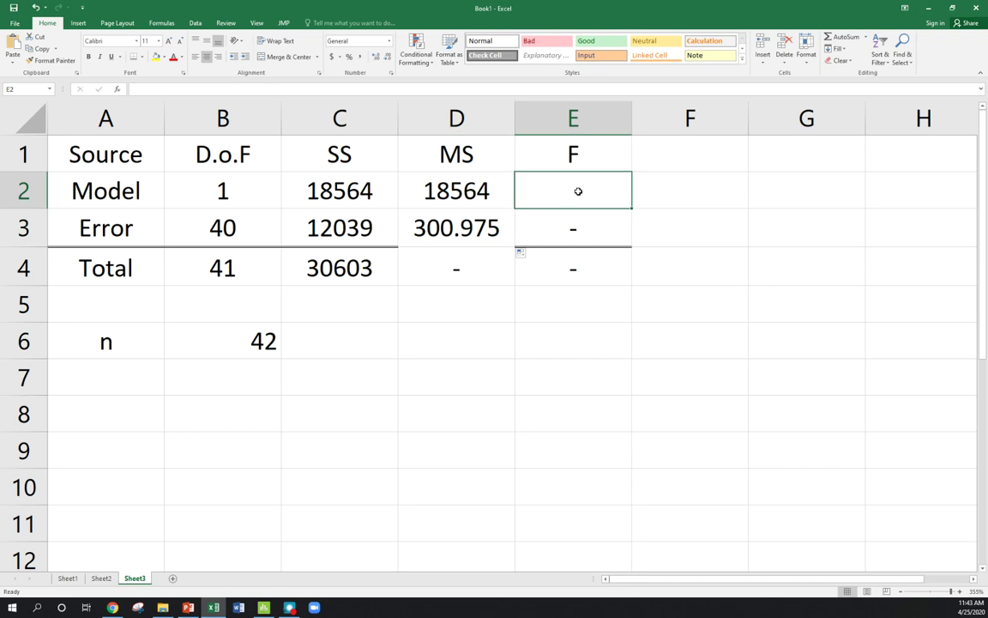
Compute the F statistic in E2 as =D2/D3, giving 61.67954
{"action": "type", "text": "="}
{"action": "left_click", "coordinate": [481, 190]}
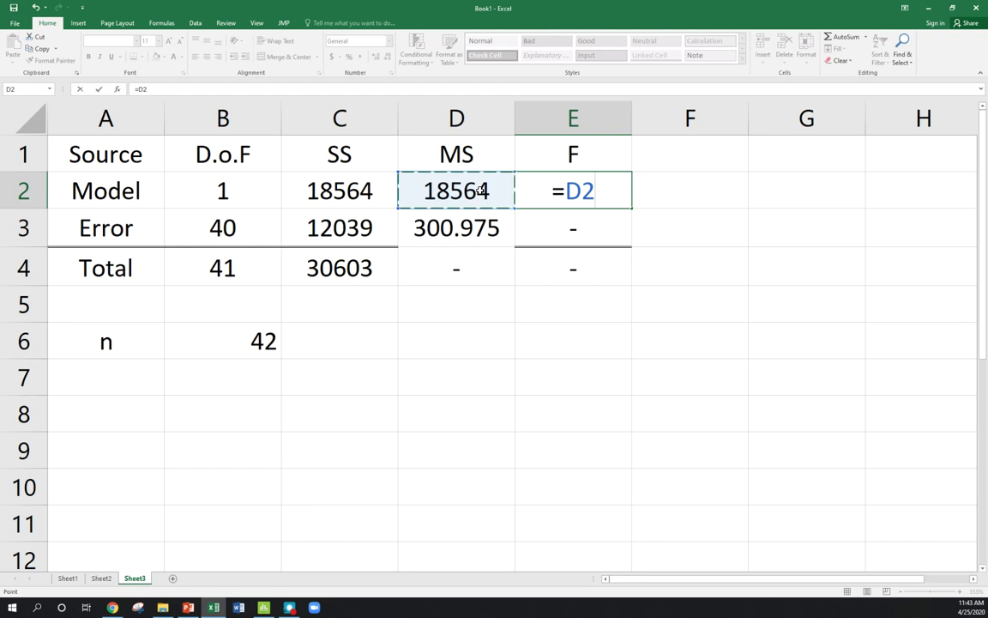
{"action": "type", "text": "/"}
{"action": "left_click", "coordinate": [464, 228]}
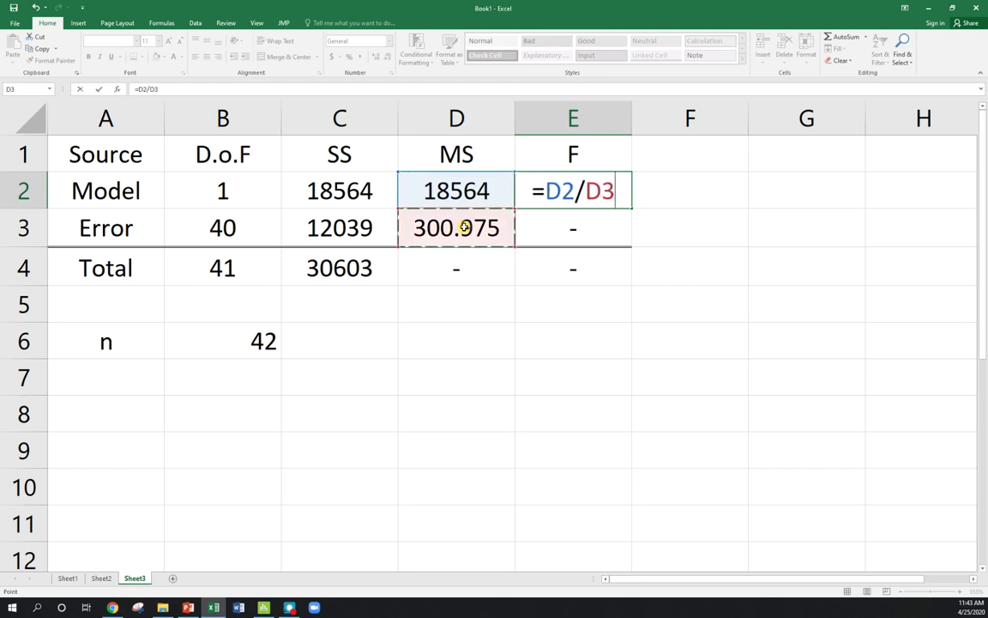
{"action": "key", "text": "Return"}
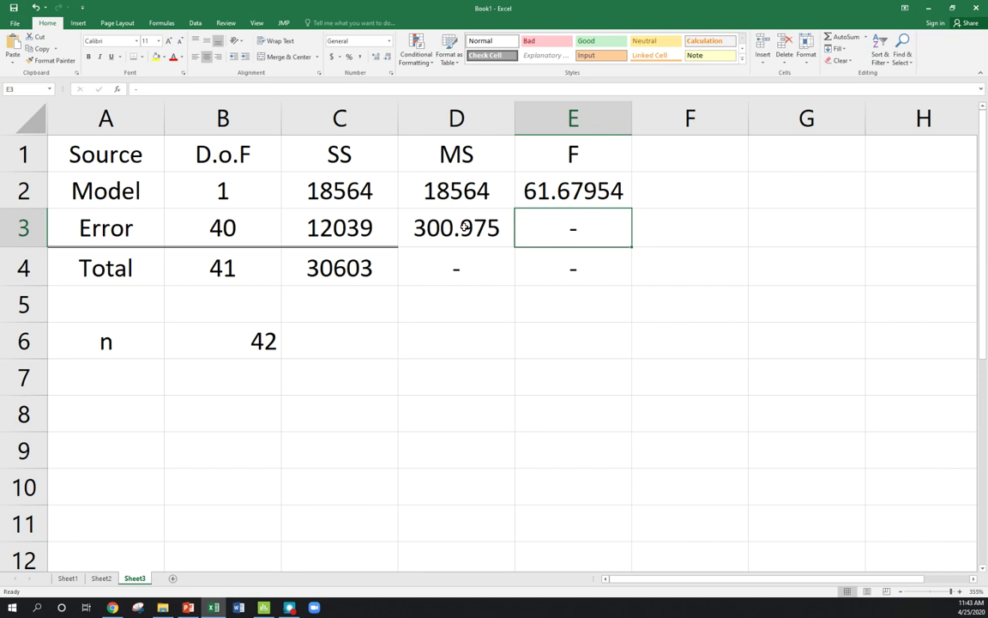
{"action": "left_click", "coordinate": [556, 192]}
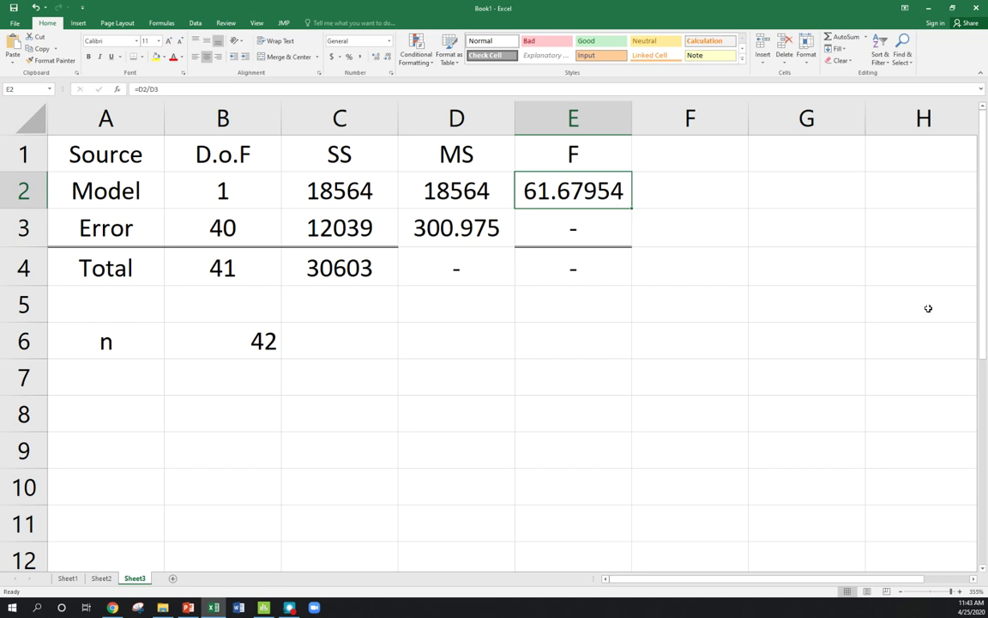
Switch from Excel to the FTable.pdf F critical values table in Edge
{"action": "key", "text": "alt+Tab"}
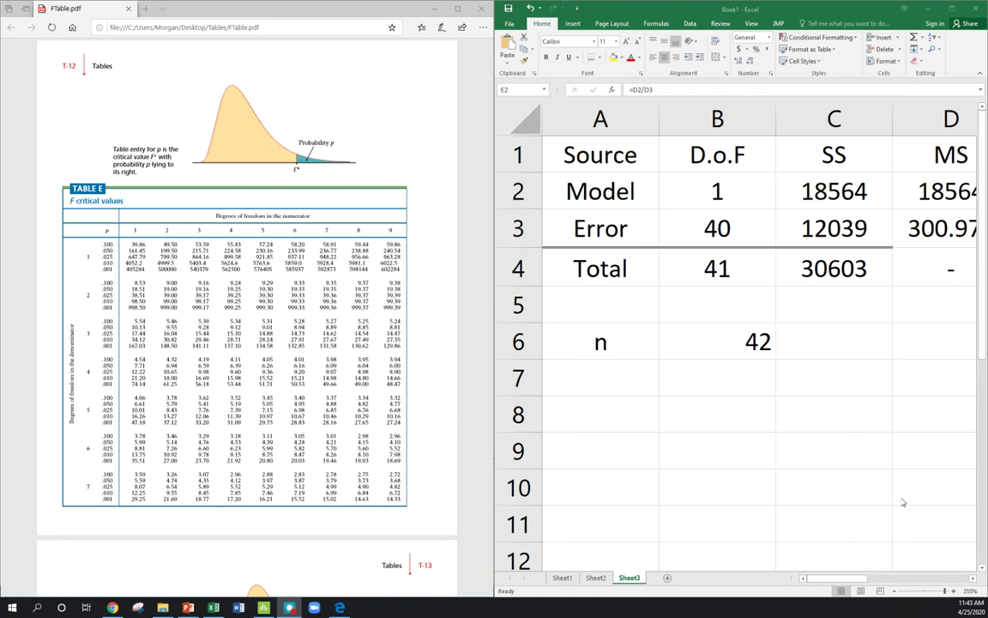
Zoom out Excel and zoom into the Table E PDF so both are readable side by side
{"action": "scroll", "coordinate": [899, 497], "scroll_direction": "down", "scroll_amount": 1, "text": "ctrl"}
{"action": "scroll", "coordinate": [899, 497], "scroll_direction": "down", "scroll_amount": 1, "text": "ctrl"}
{"action": "scroll", "coordinate": [900, 496], "scroll_direction": "down", "scroll_amount": 1, "text": "ctrl"}
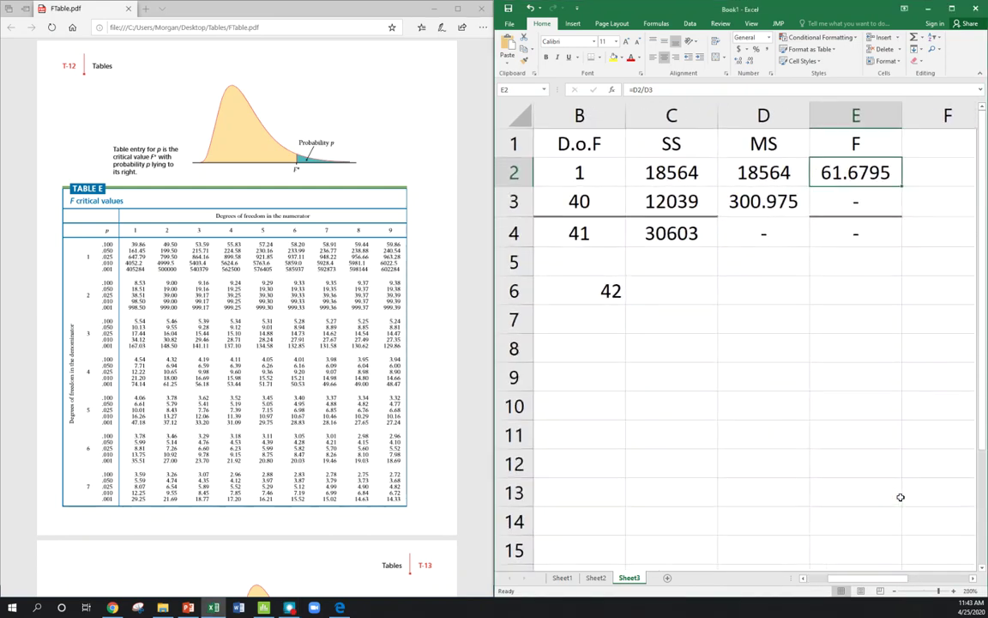
{"action": "scroll", "coordinate": [857, 493], "scroll_direction": "down", "scroll_amount": 2, "text": "ctrl"}
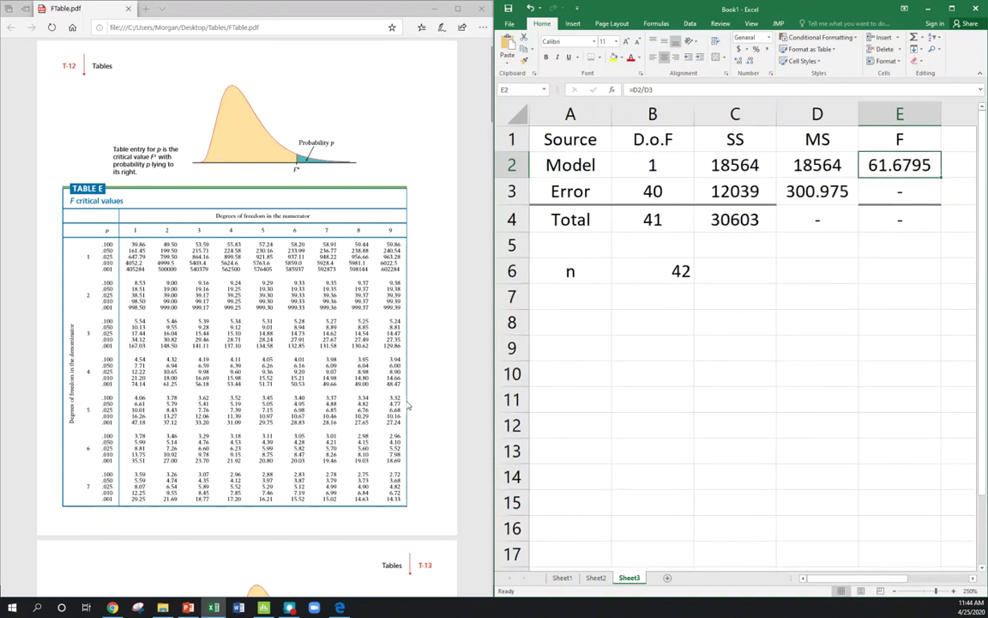
{"action": "left_click", "coordinate": [426, 377]}
{"action": "scroll", "coordinate": [426, 382], "scroll_direction": "up", "scroll_amount": 2}
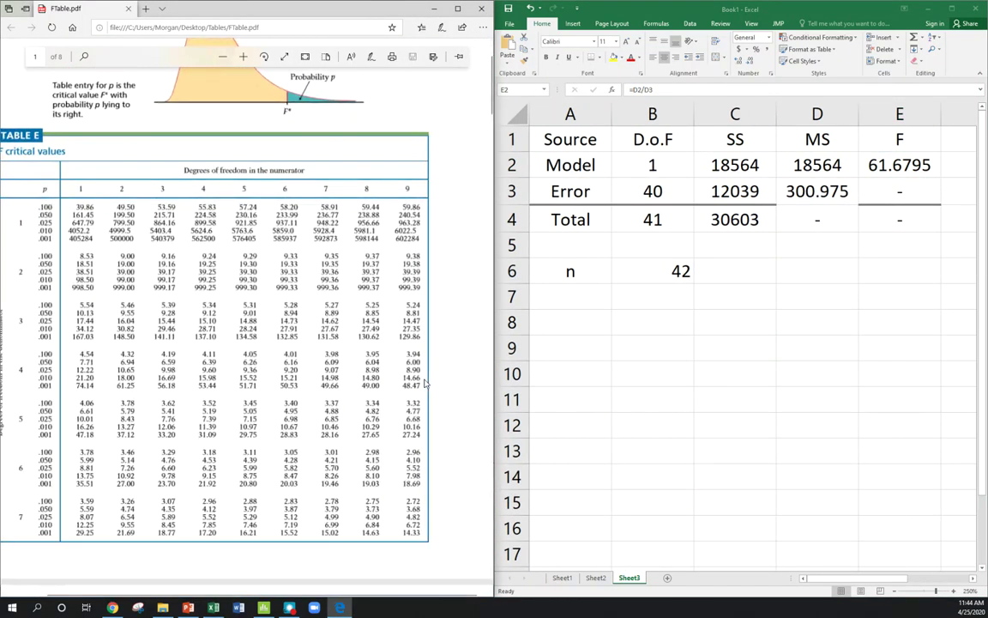
{"action": "left_click_drag", "start_coordinate": [403, 591], "coordinate": [364, 592]}
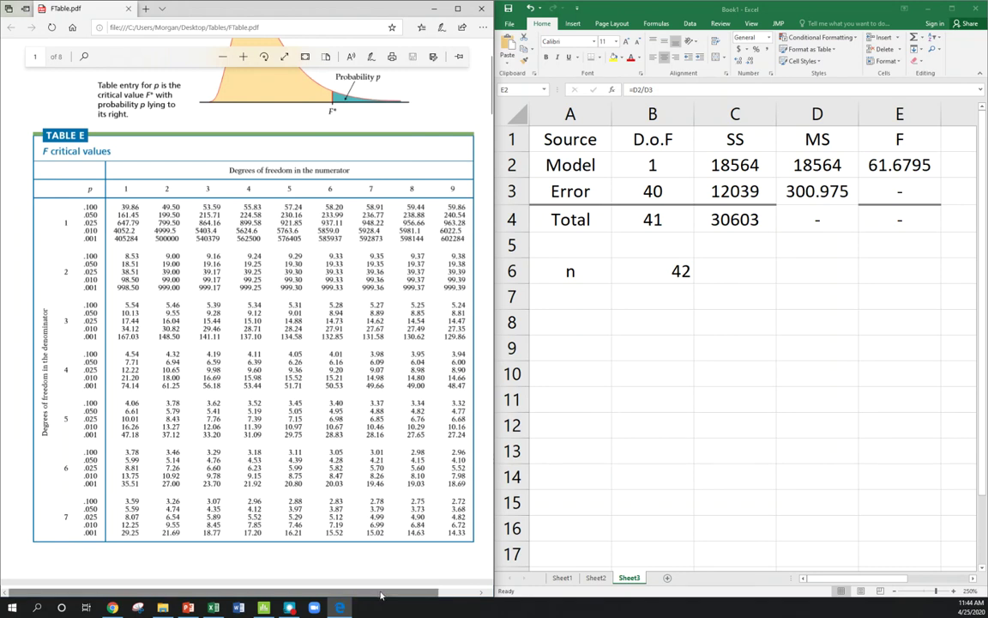
{"action": "left_click_drag", "start_coordinate": [382, 593], "coordinate": [397, 594]}
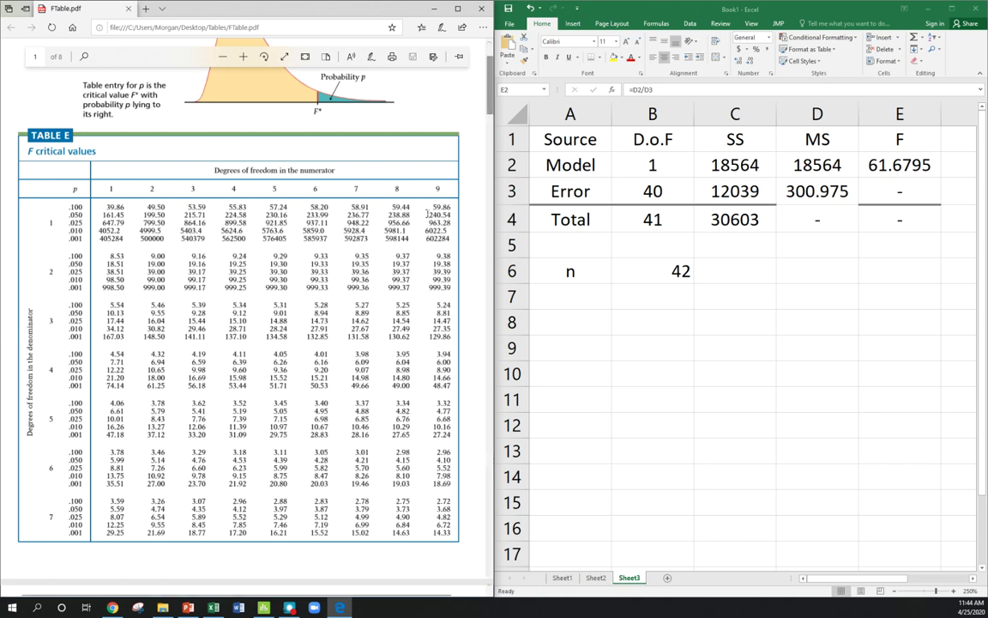
{"action": "left_click", "coordinate": [650, 167]}
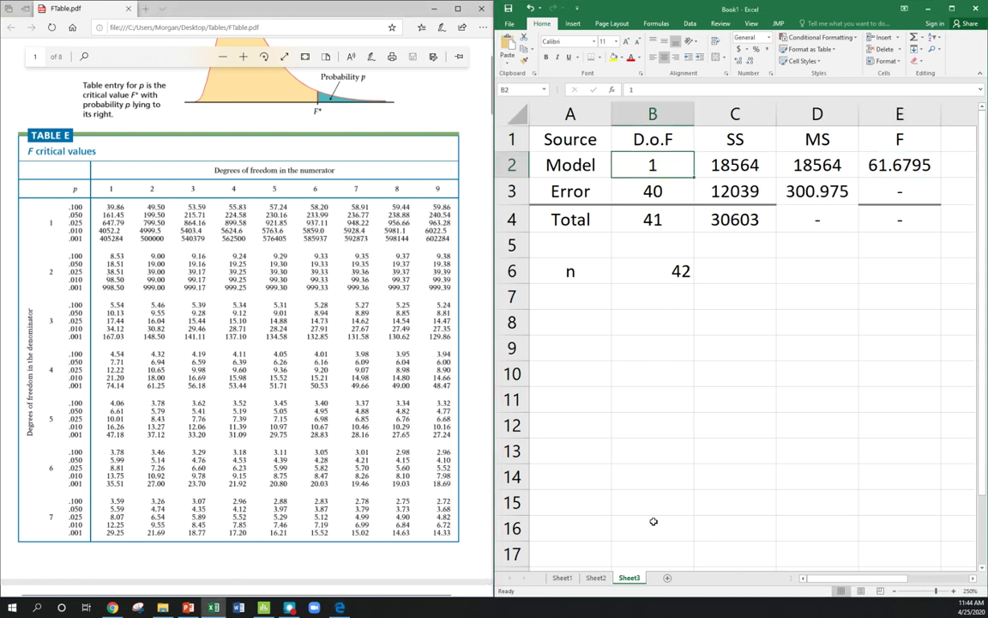
{"action": "scroll", "coordinate": [446, 326], "scroll_direction": "up", "scroll_amount": 2}
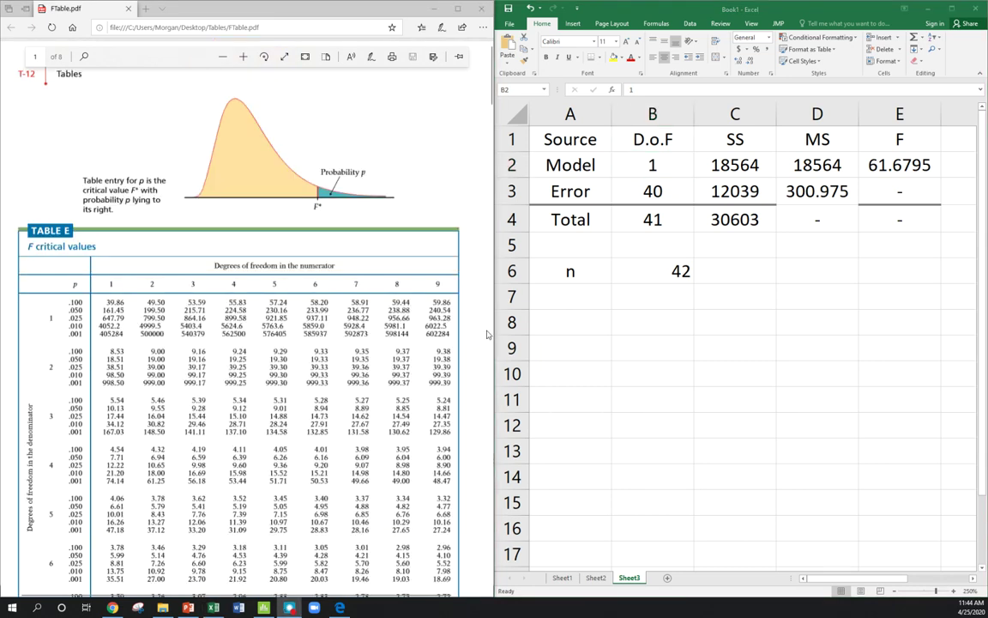
Scroll FTable.pdf down to page 7, the table for denominator df 28 to 1000
{"action": "left_click", "coordinate": [119, 329]}
{"action": "scroll", "coordinate": [120, 328], "scroll_direction": "down", "scroll_amount": 1}
{"action": "left_click_drag", "start_coordinate": [335, 210], "coordinate": [300, 212]}
{"action": "scroll", "coordinate": [100, 214], "scroll_direction": "down", "scroll_amount": 3}
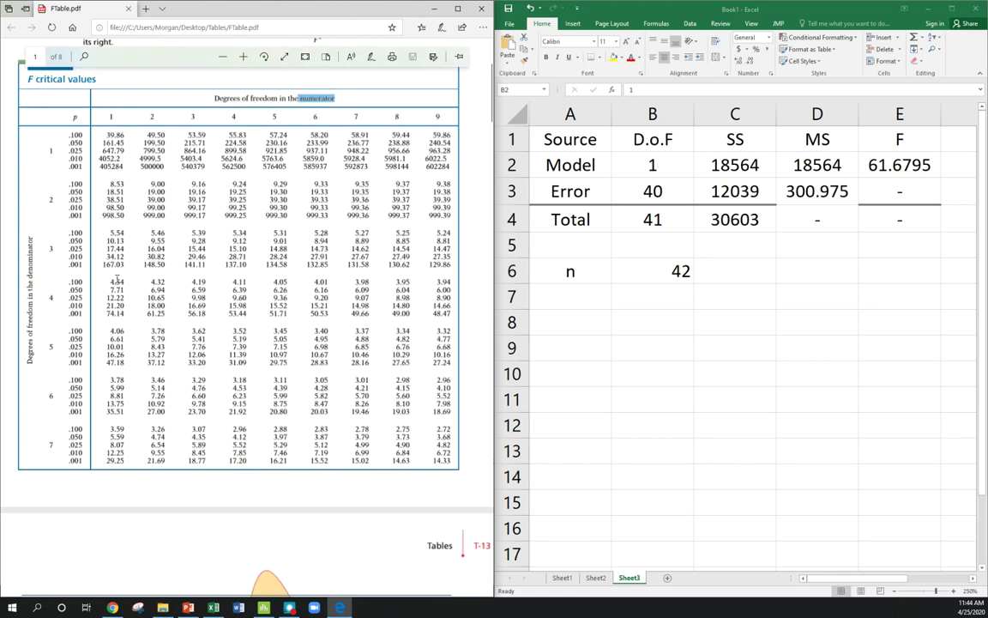
{"action": "scroll", "coordinate": [112, 258], "scroll_direction": "down", "scroll_amount": 15}
{"action": "scroll", "coordinate": [118, 283], "scroll_direction": "down", "scroll_amount": 15}
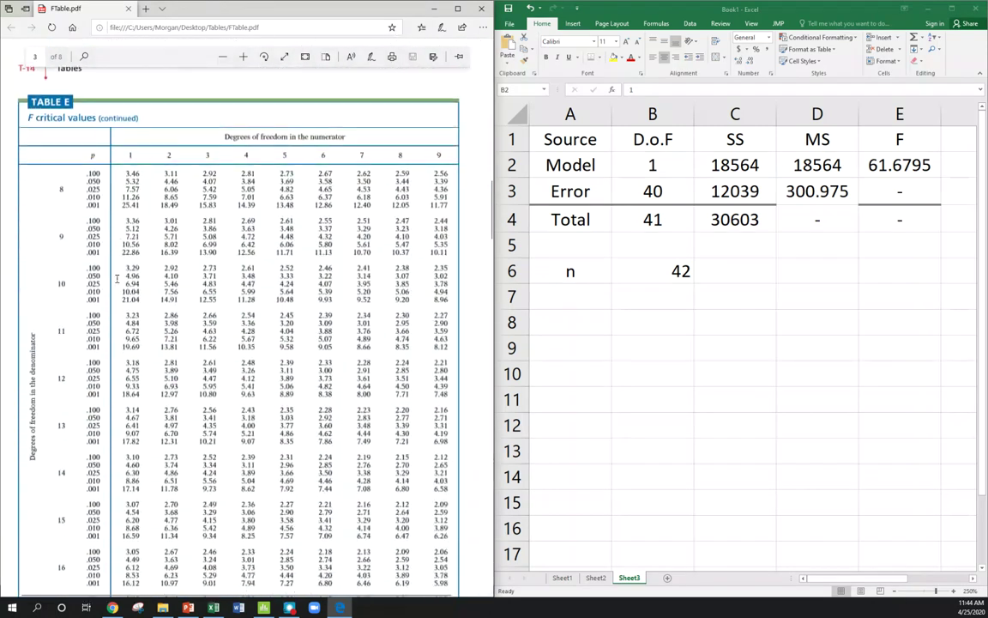
{"action": "scroll", "coordinate": [122, 279], "scroll_direction": "down", "scroll_amount": 15}
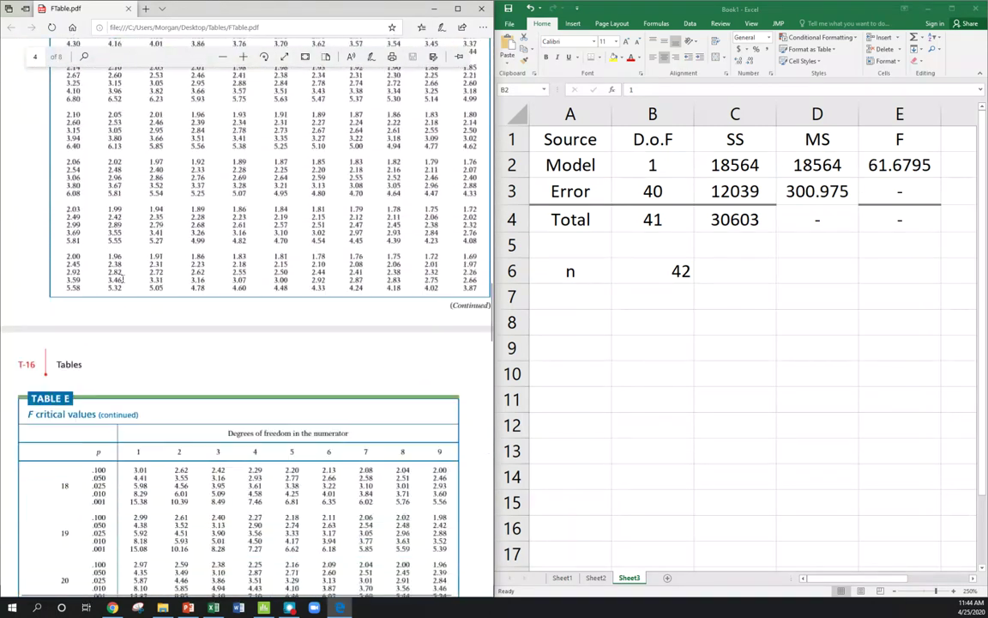
{"action": "scroll", "coordinate": [123, 277], "scroll_direction": "down", "scroll_amount": 8}
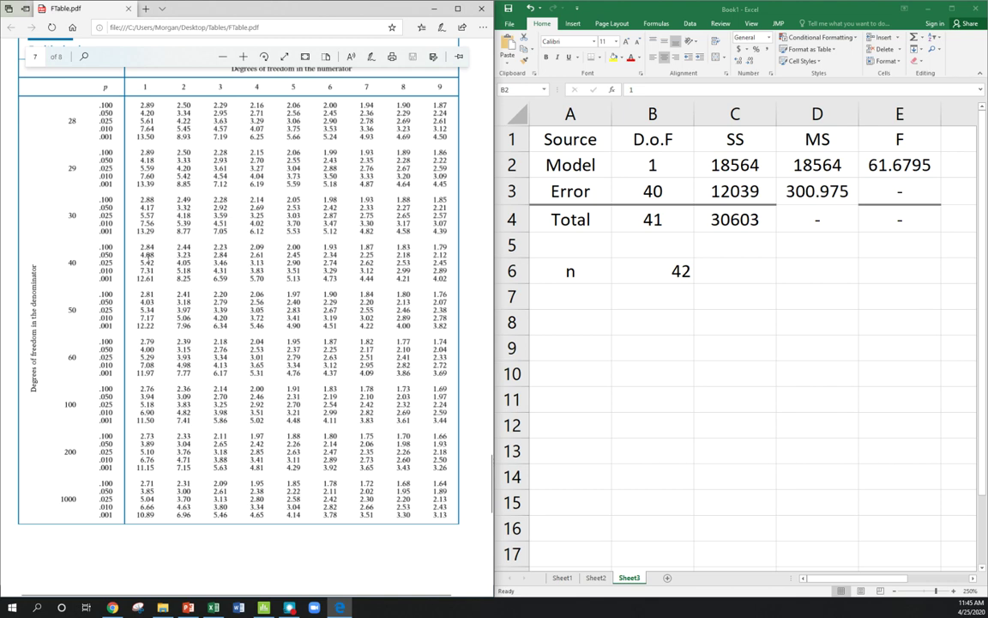
Find 12.61, the p=.001 value for 1 and 40 df, and discard the empty comment note
{"action": "left_click_drag", "start_coordinate": [152, 270], "coordinate": [146, 278]}
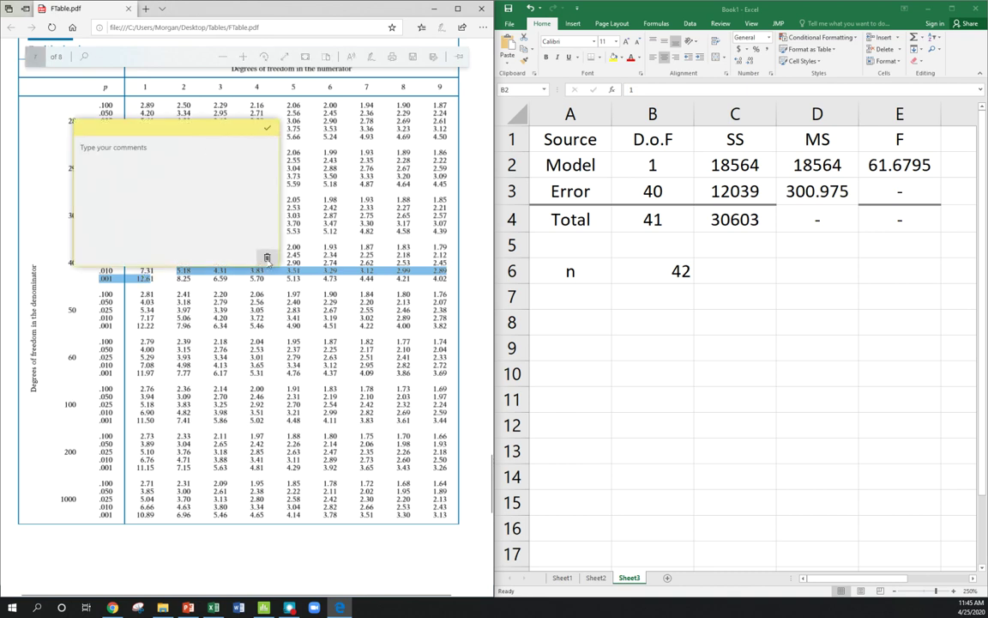
{"action": "left_click", "coordinate": [267, 258]}
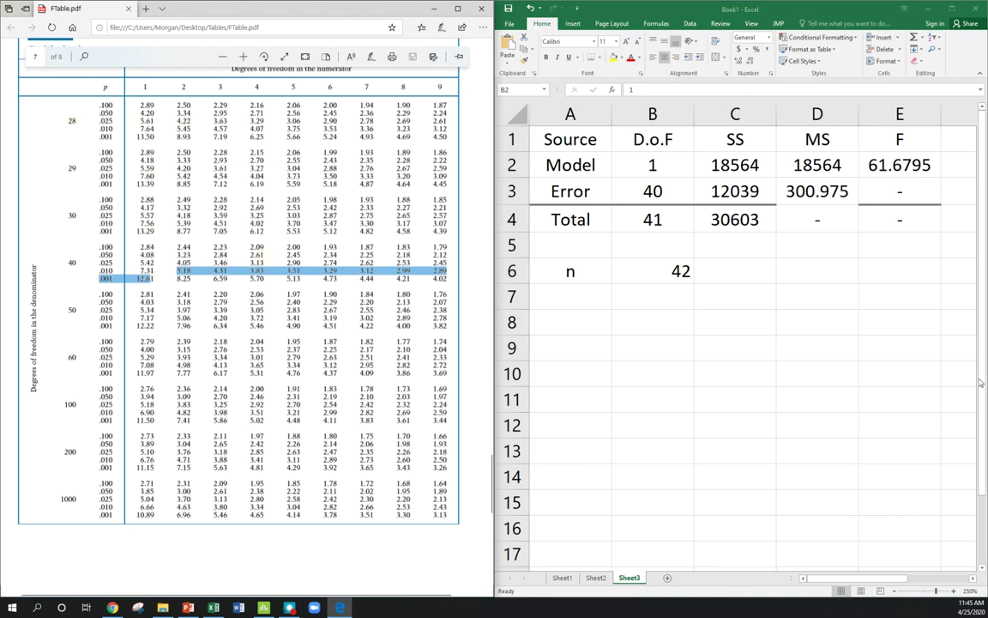
{"action": "scroll", "coordinate": [295, 294], "scroll_direction": "up", "scroll_amount": 3}
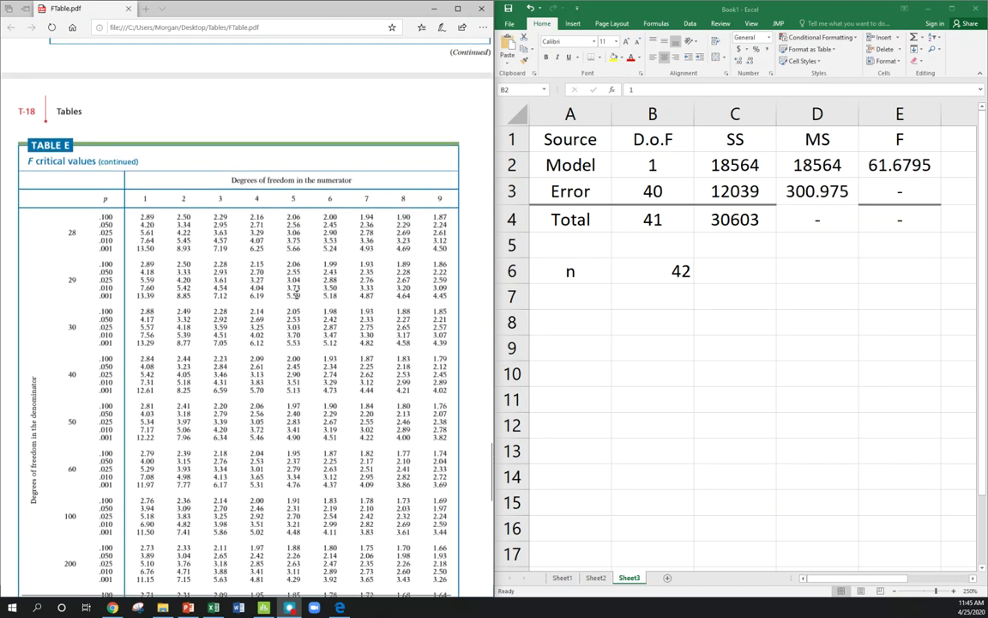
{"action": "scroll", "coordinate": [296, 294], "scroll_direction": "down", "scroll_amount": 3}
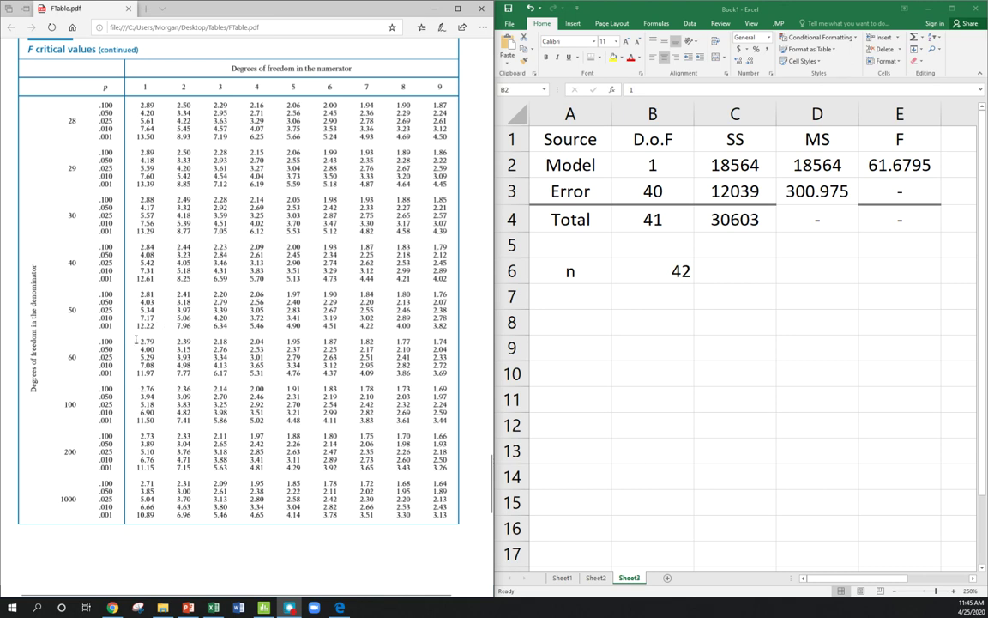
{"action": "double_click", "coordinate": [144, 279]}
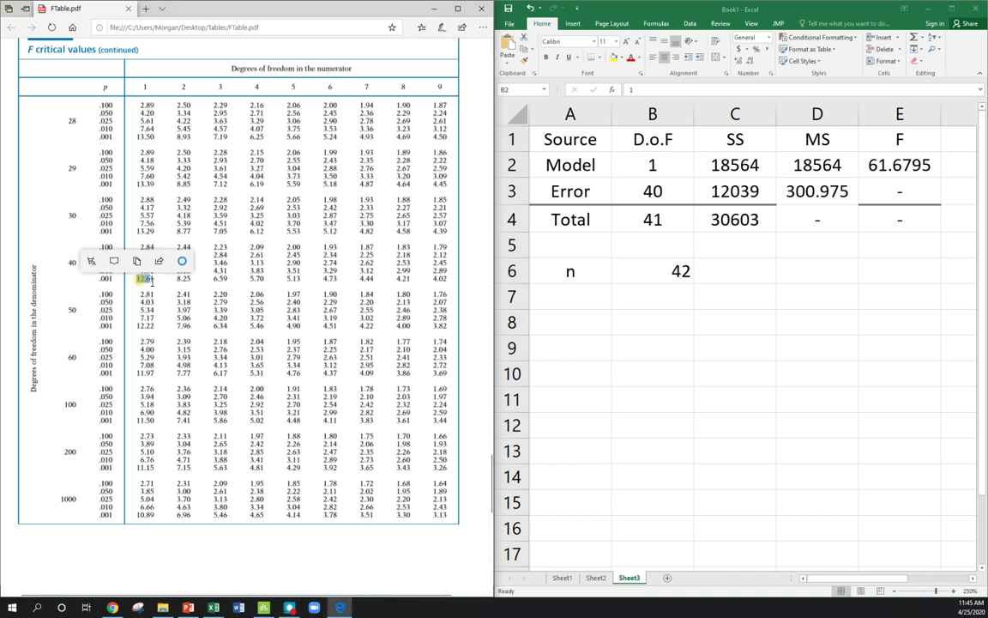
{"action": "left_click", "coordinate": [158, 282]}
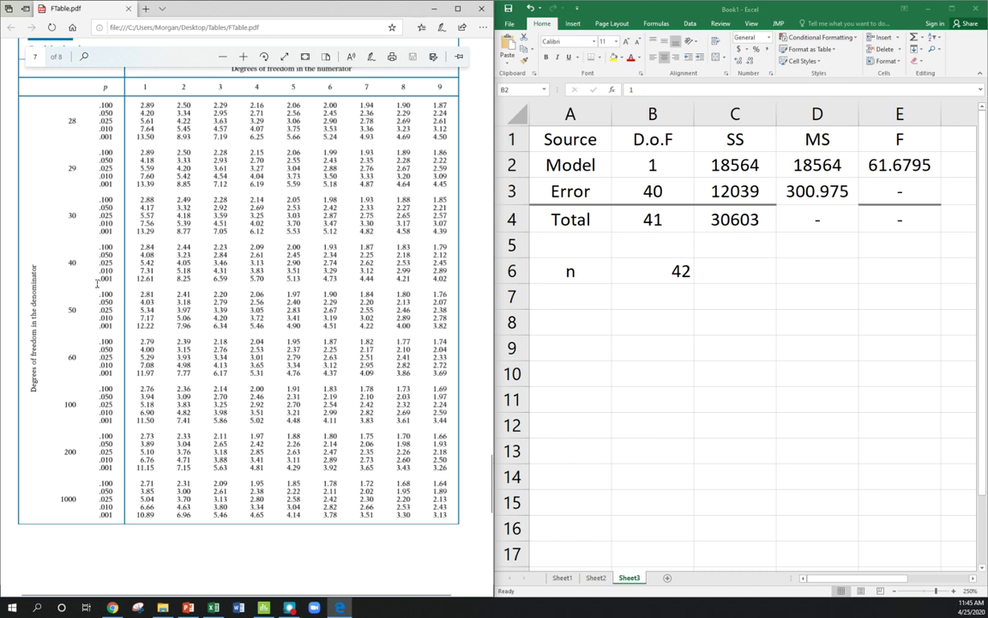
{"action": "left_click", "coordinate": [652, 314]}
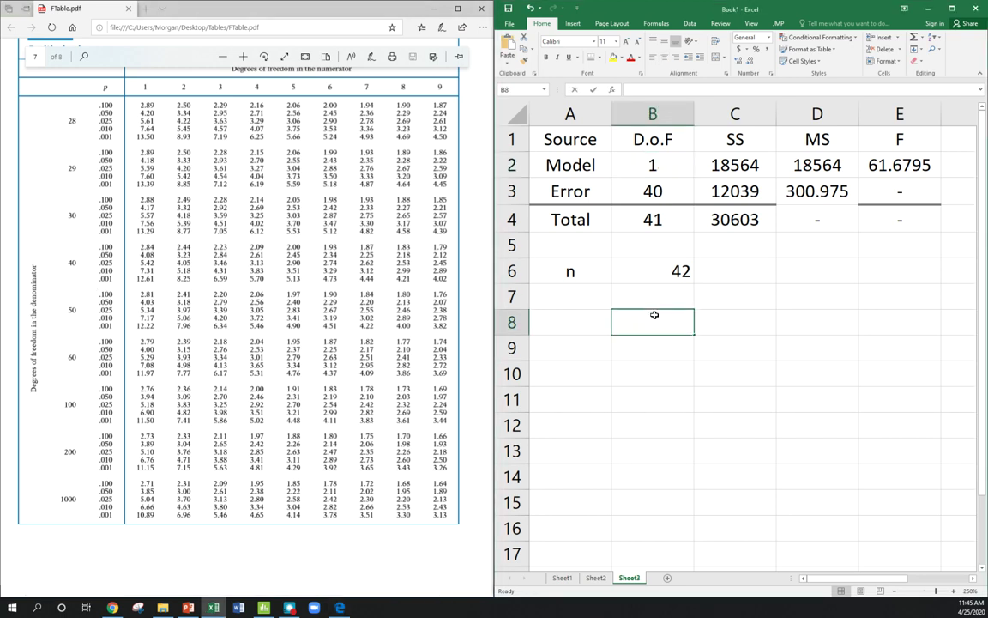
Enter =F.DIST(61.6795,1,40,1) in cell B8, which returns 1
{"action": "type", "text": "=f"}
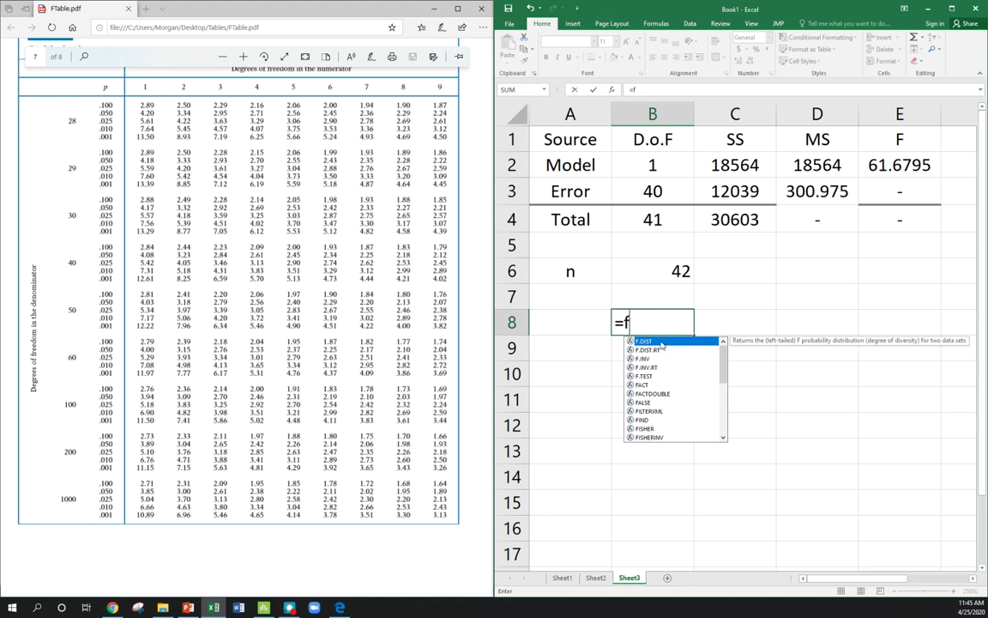
{"action": "key", "text": "Tab"}
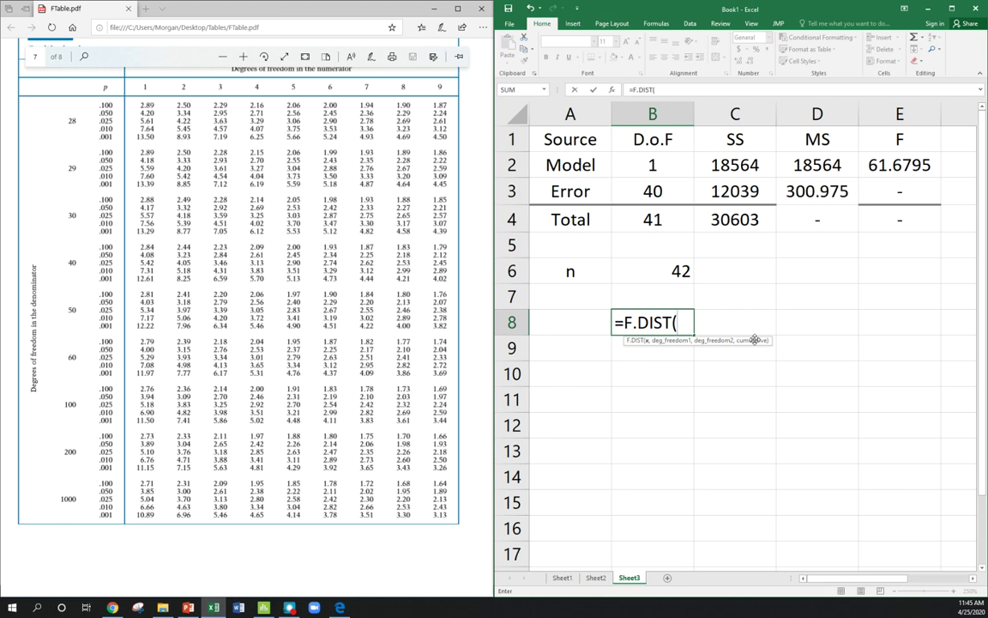
{"action": "type", "text": "61.6795"}
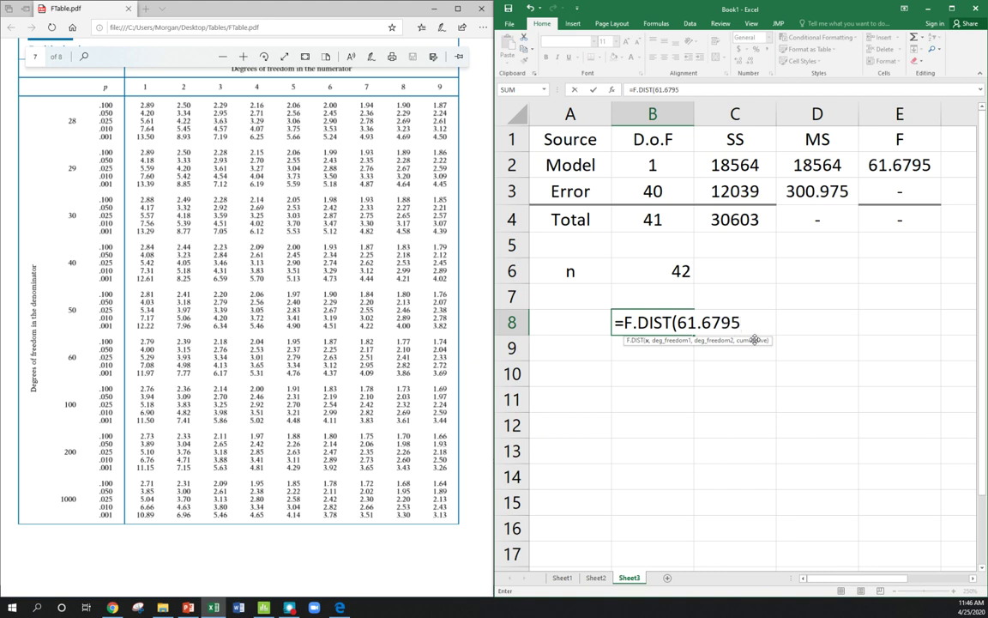
{"action": "type", "text": ",1"}
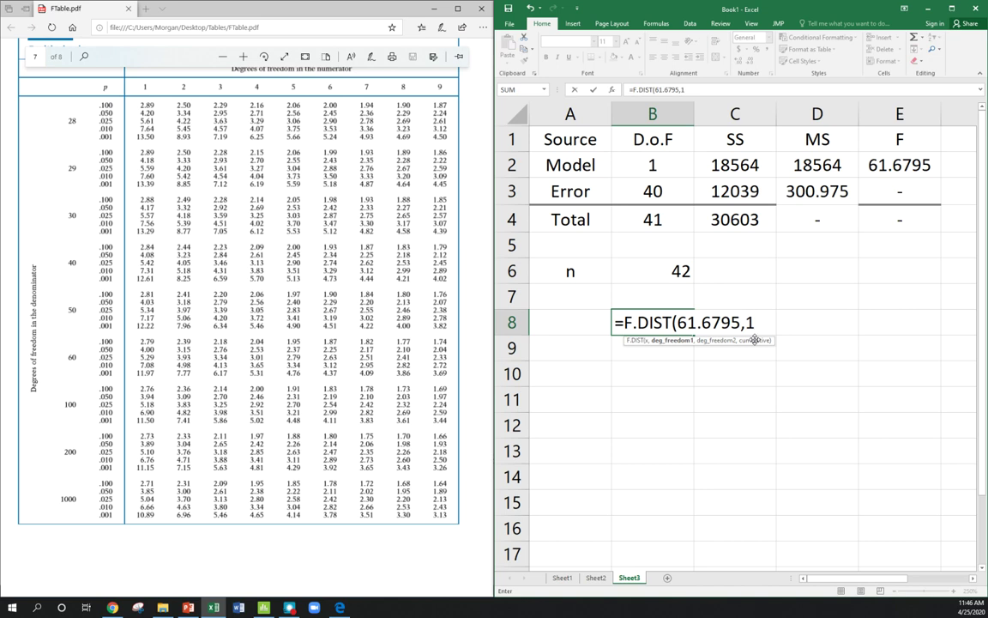
{"action": "type", "text": ",40,"}
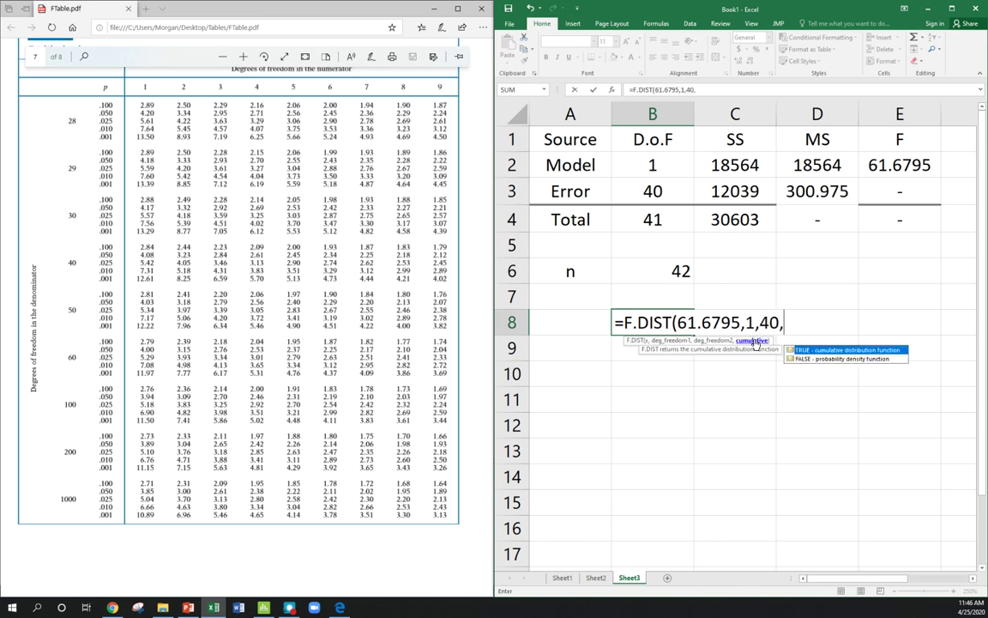
{"action": "type", "text": "1)"}
{"action": "key", "text": "Return"}
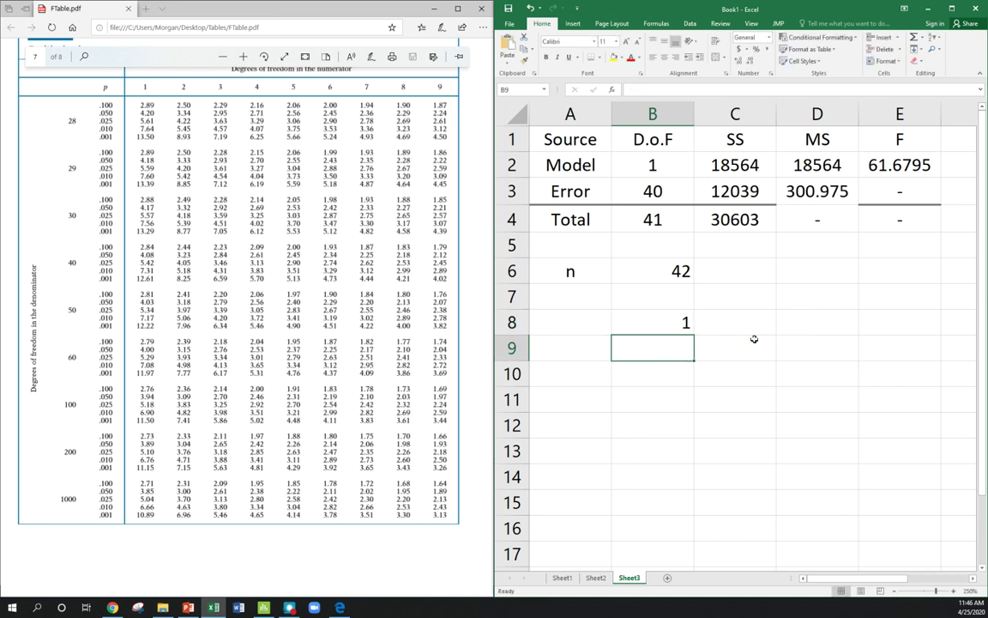
{"action": "left_click", "coordinate": [678, 326]}
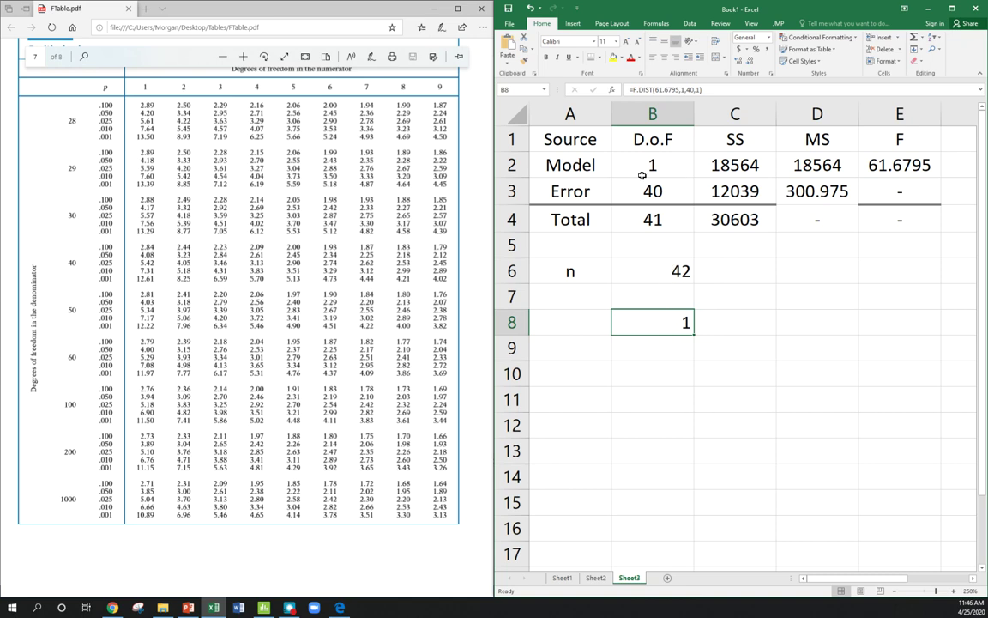
{"action": "left_click", "coordinate": [490, 469]}
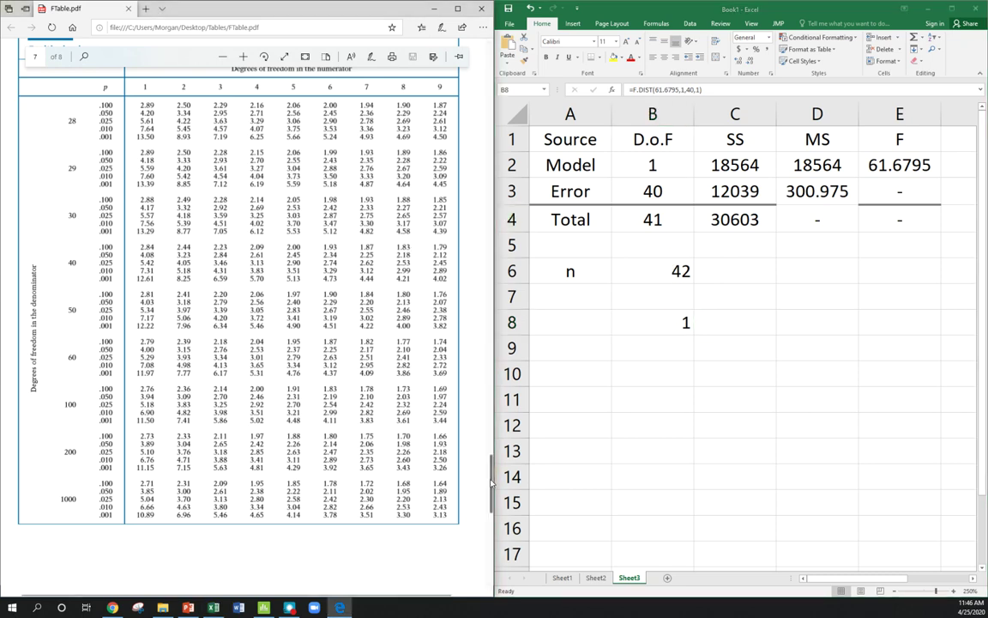
Prefix the B8 formula with 1- to get =1-F.DIST(61.6795,1,40,1), showing 1.24968E-09
{"action": "left_click_drag", "start_coordinate": [490, 475], "coordinate": [490, 60]}
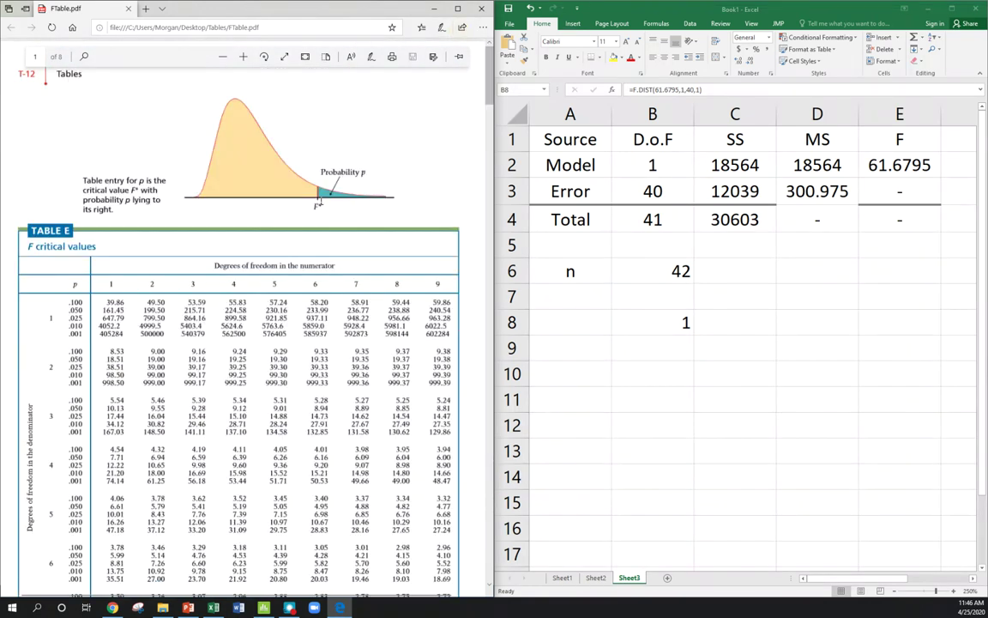
{"action": "left_click", "coordinate": [690, 323]}
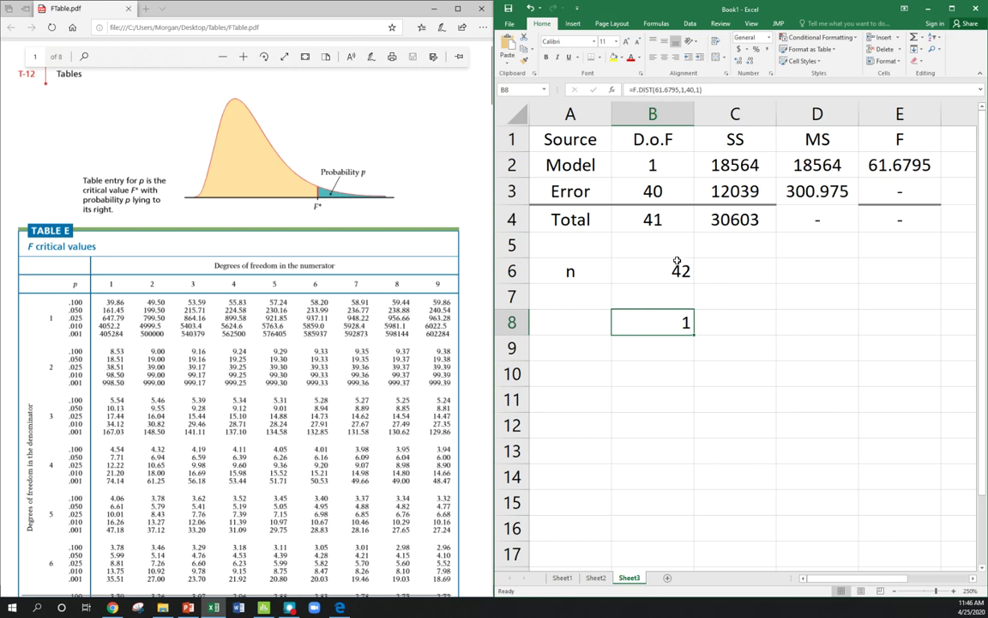
{"action": "left_click", "coordinate": [631, 90]}
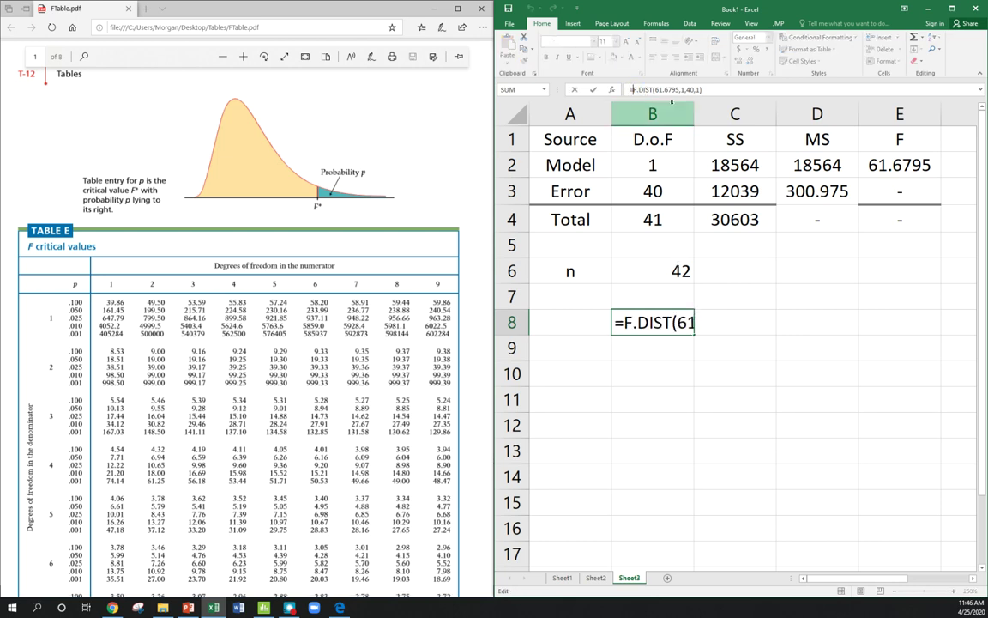
{"action": "type", "text": "1-"}
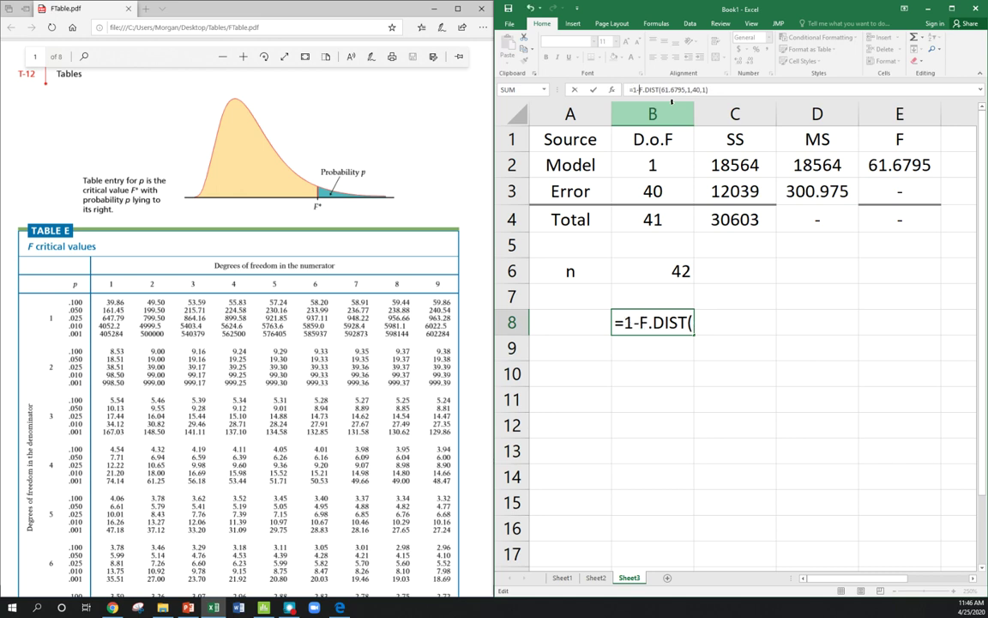
{"action": "key", "text": "Return"}
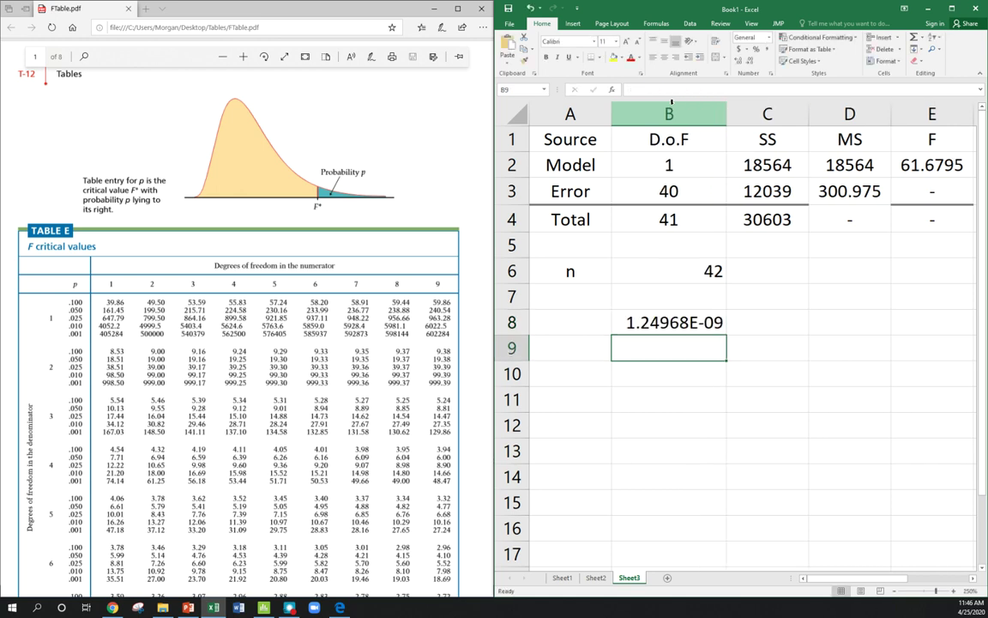
{"action": "left_click", "coordinate": [639, 315]}
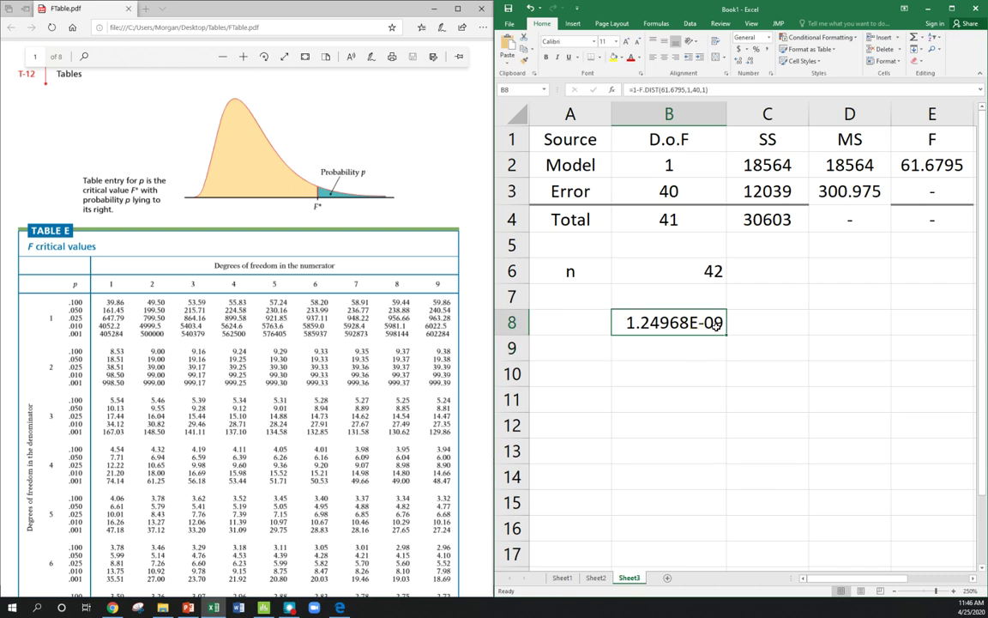
{"action": "key", "text": "alt+Tab"}
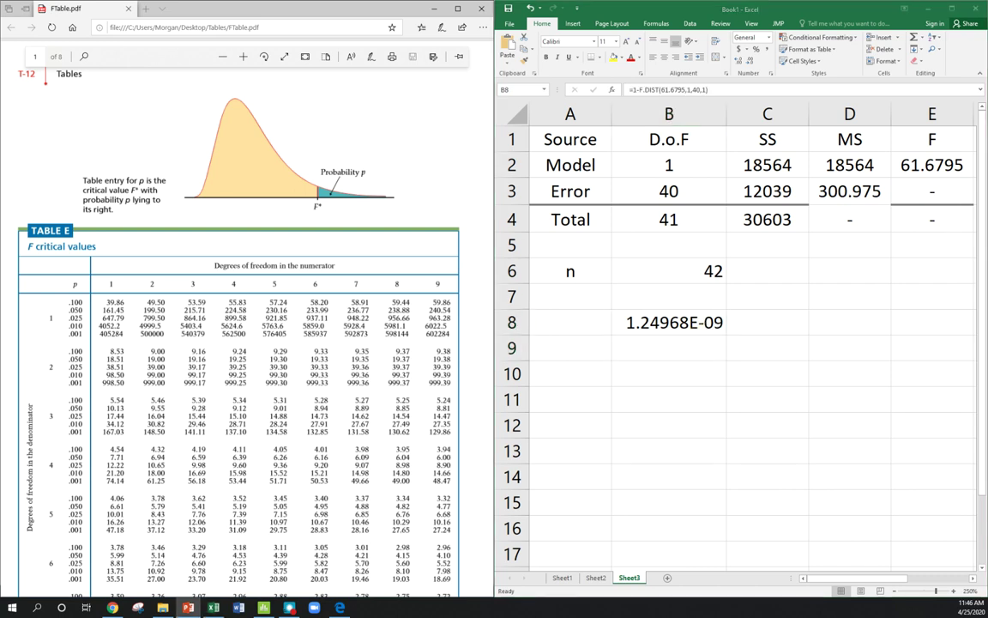